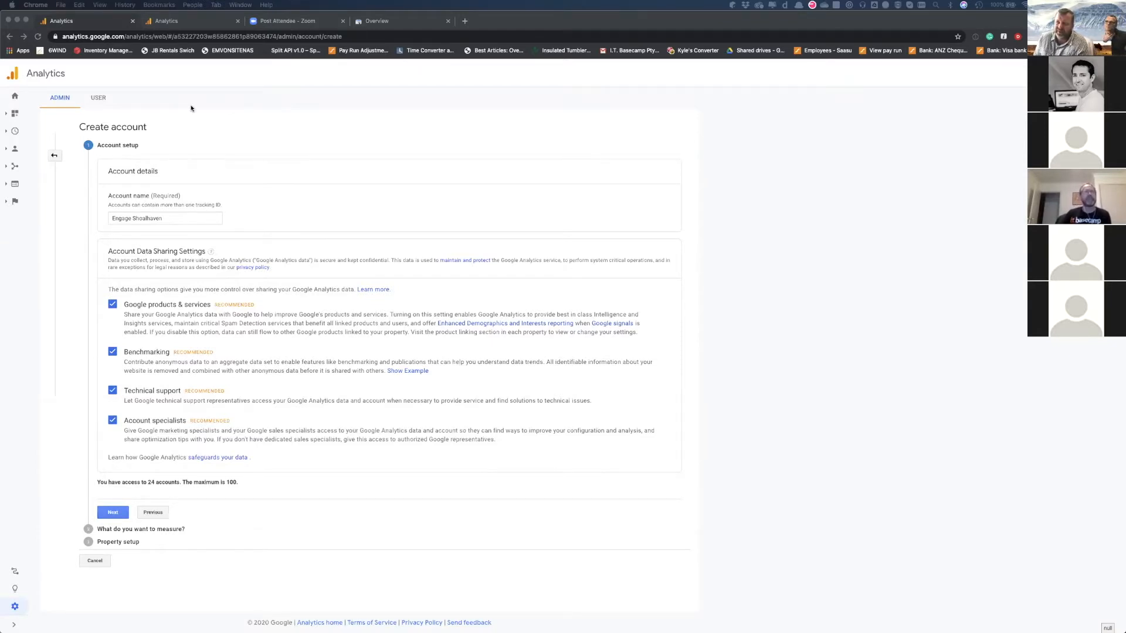
Open the All Web Site Data view of the IT Basecamp Pty Ltd property and switch to the other signed-in Google account.
{"action": "left_click", "coordinate": [183, 22]}
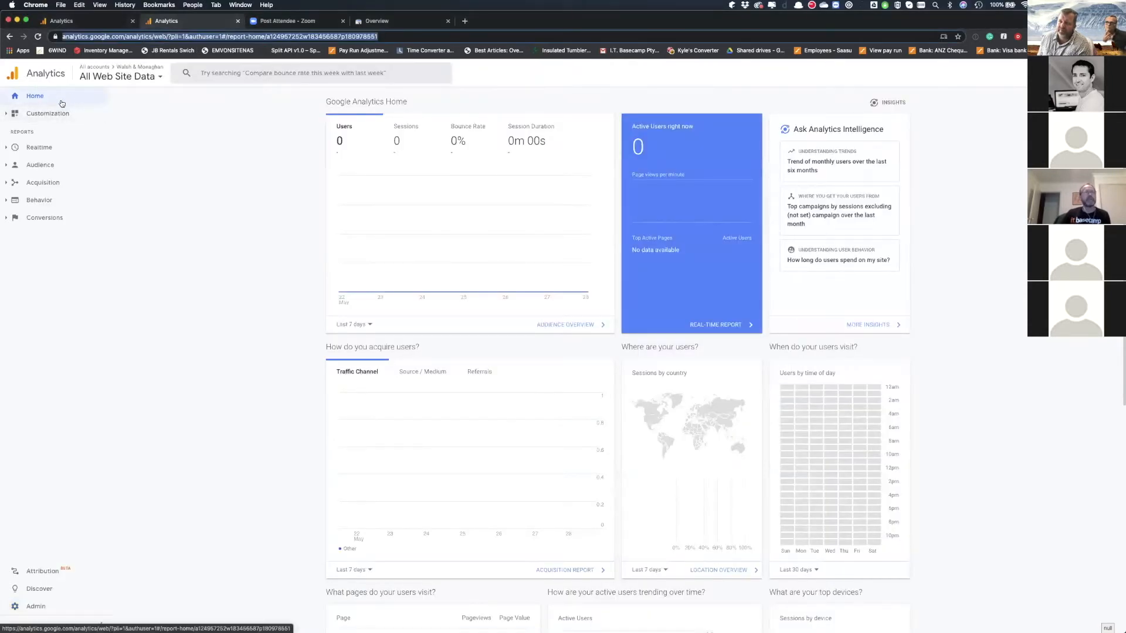
{"action": "left_click", "coordinate": [112, 74]}
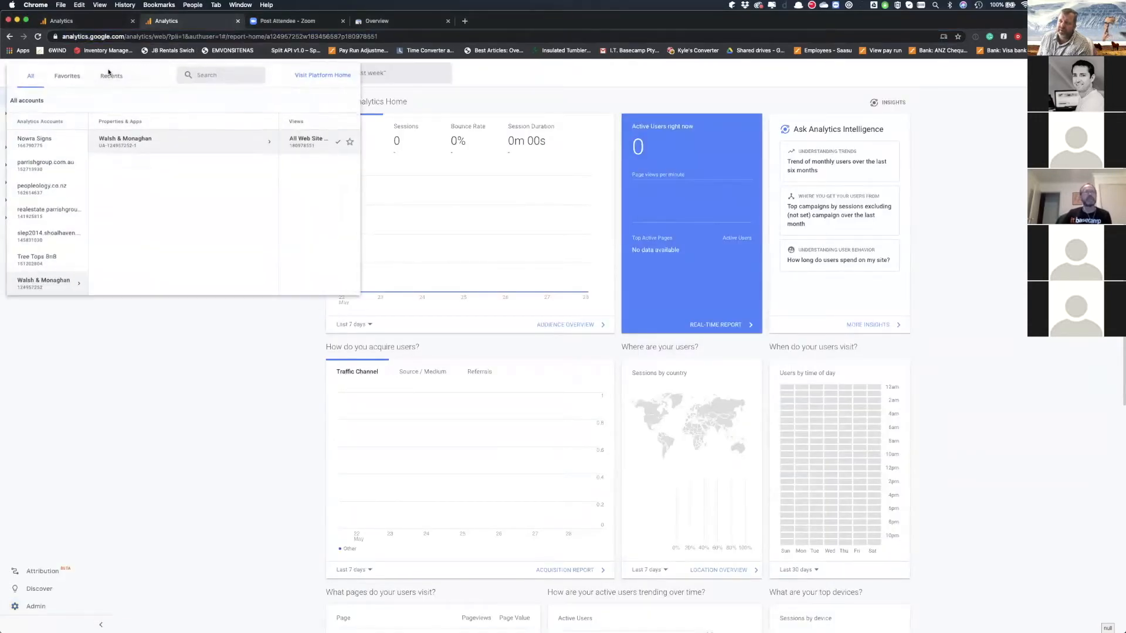
{"action": "scroll", "coordinate": [105, 240], "scroll_direction": "up", "scroll_amount": 10}
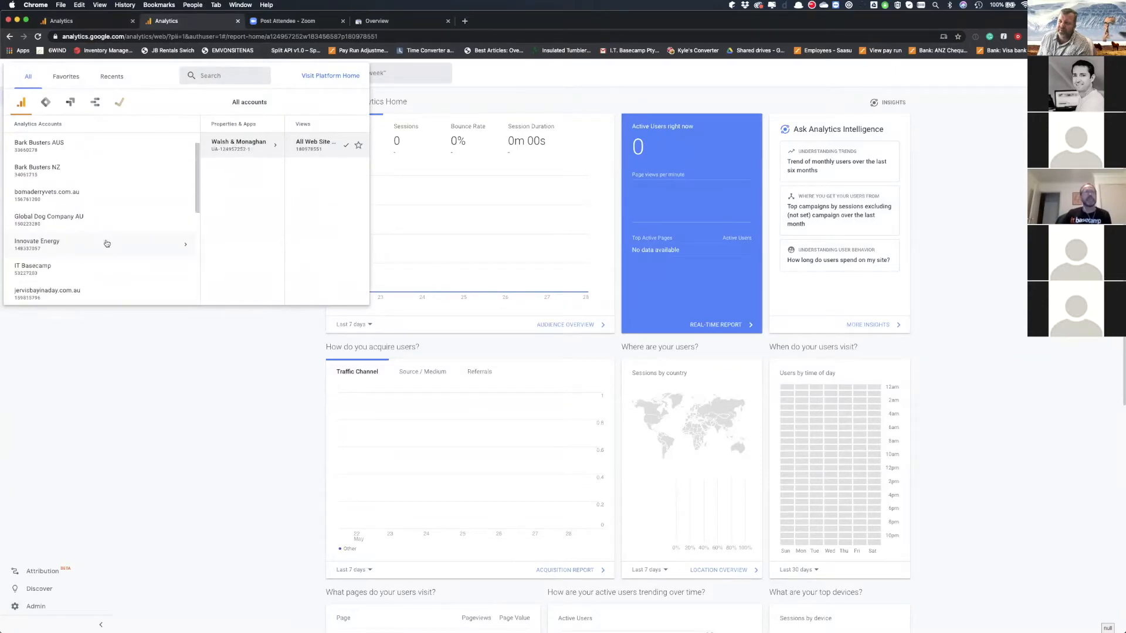
{"action": "left_click", "coordinate": [61, 267]}
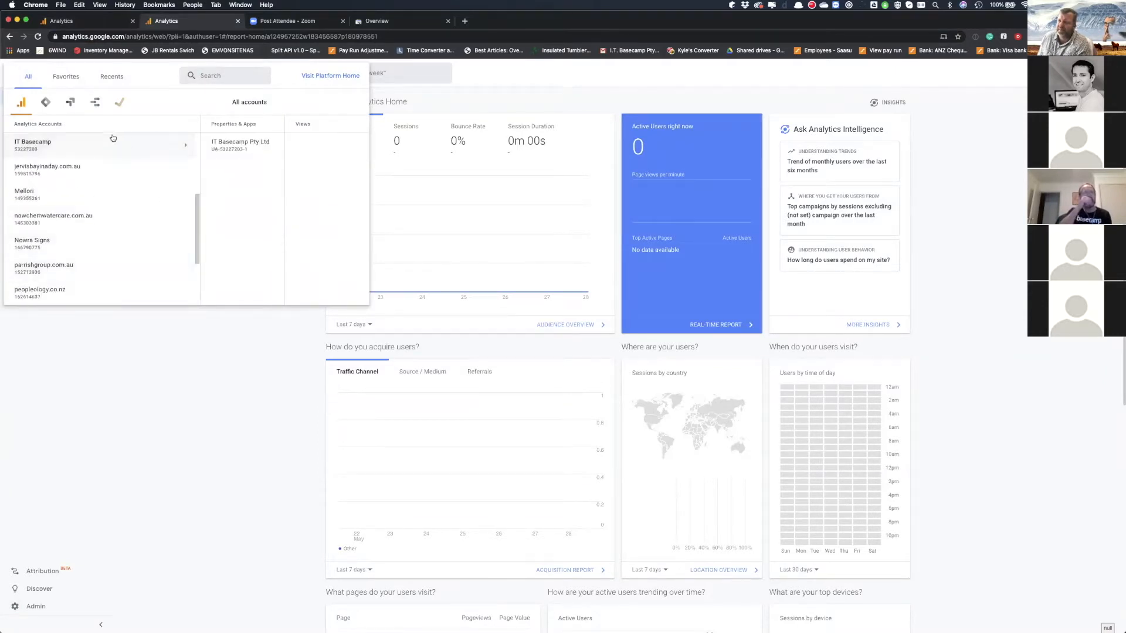
{"action": "left_click", "coordinate": [241, 143]}
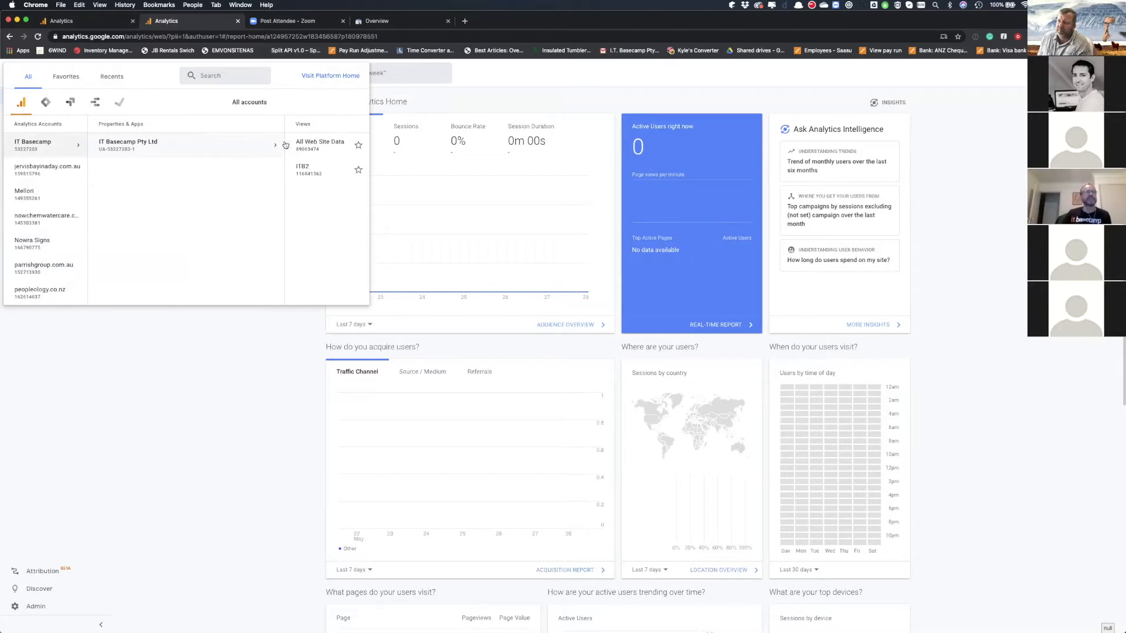
{"action": "left_click", "coordinate": [320, 143]}
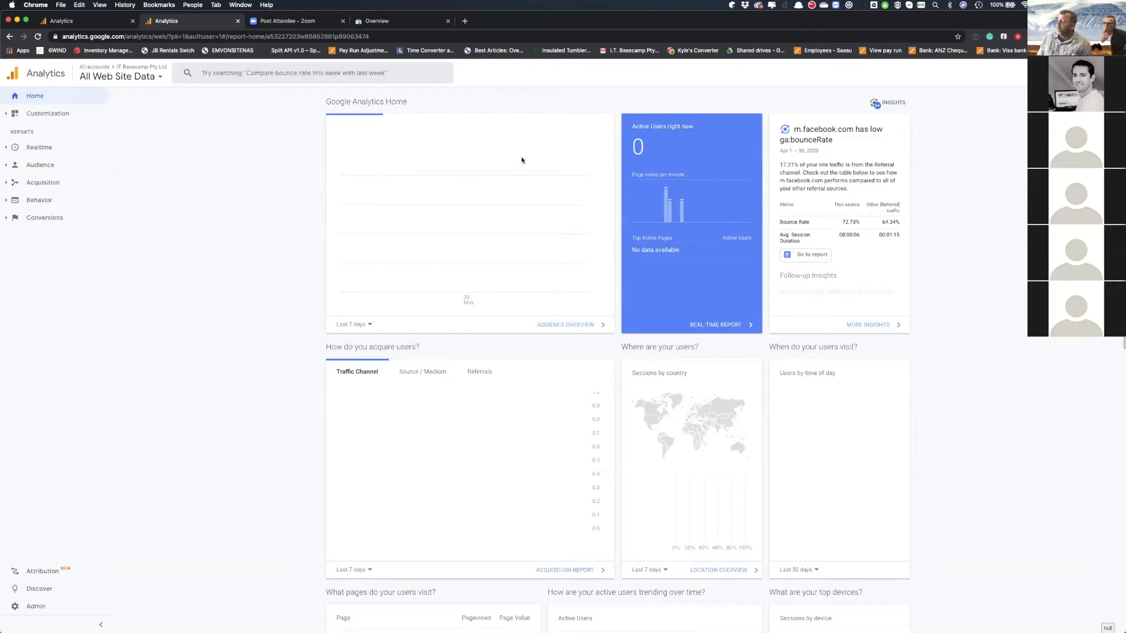
{"action": "left_click", "coordinate": [1111, 74]}
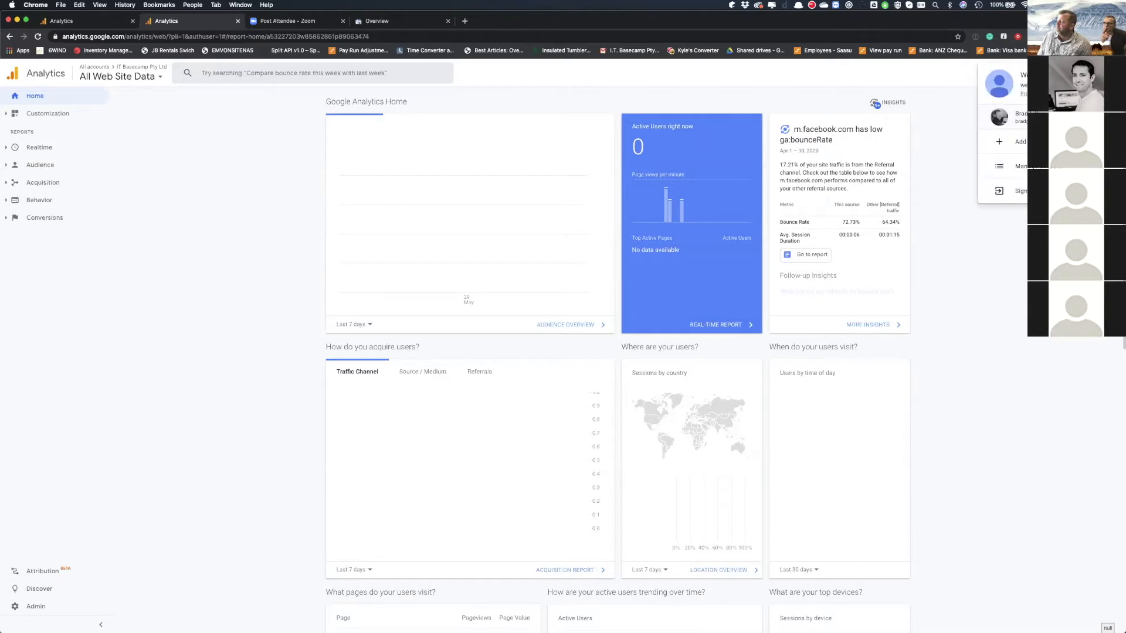
{"action": "left_click", "coordinate": [1000, 118]}
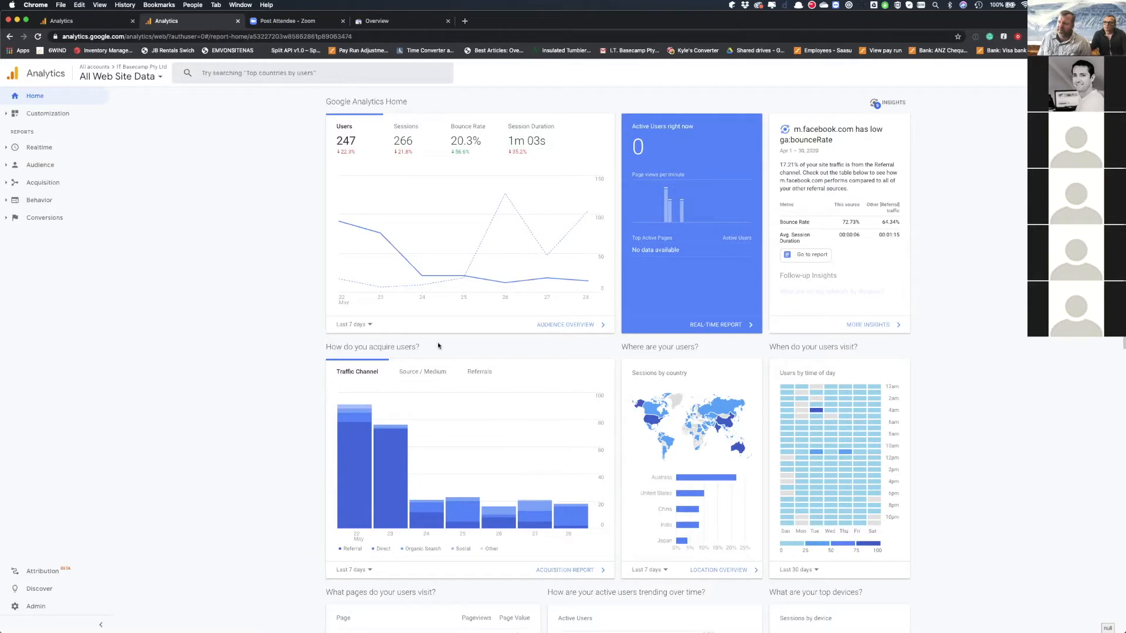
Compare the Users overview card over the last 28 days and the last 90 days, ending on the last 28 days.
{"action": "left_click", "coordinate": [354, 324]}
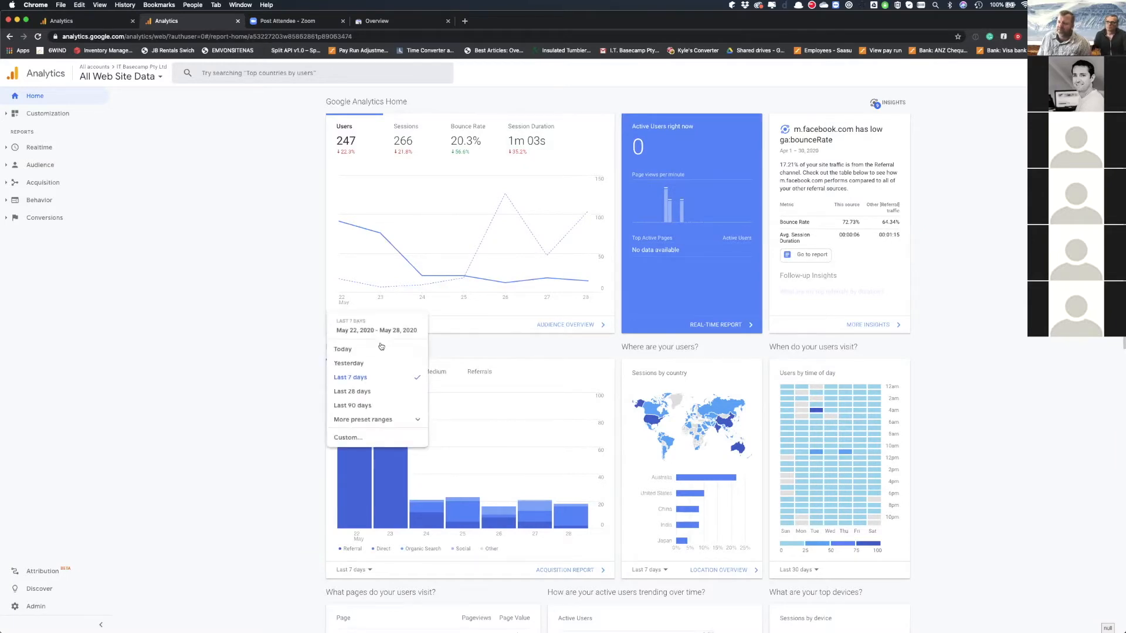
{"action": "left_click", "coordinate": [368, 393]}
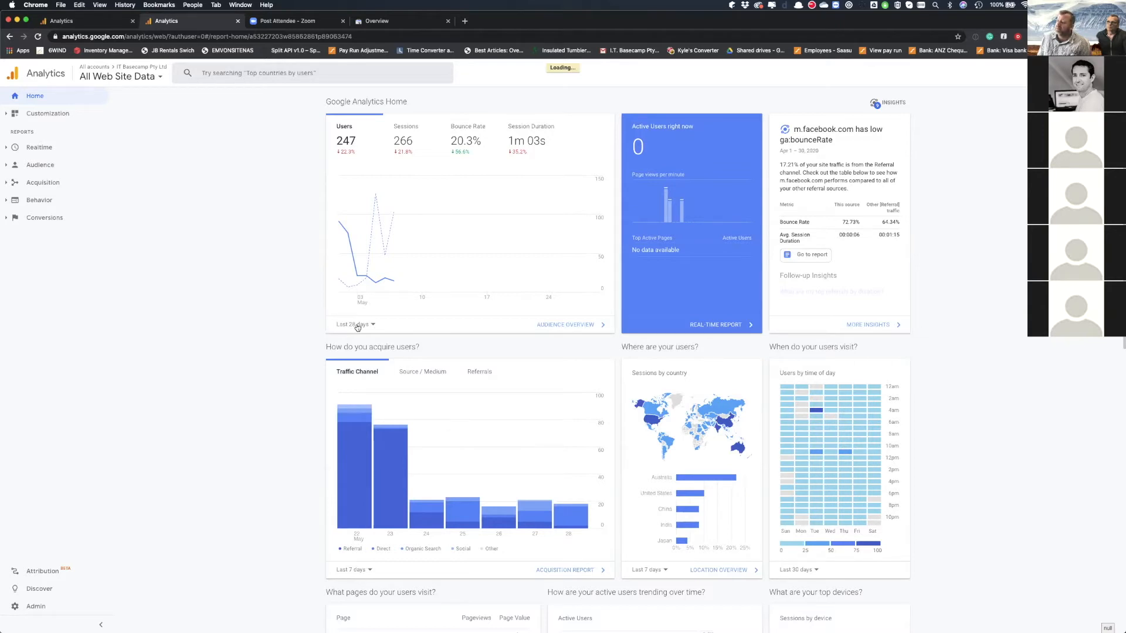
{"action": "left_click", "coordinate": [358, 326]}
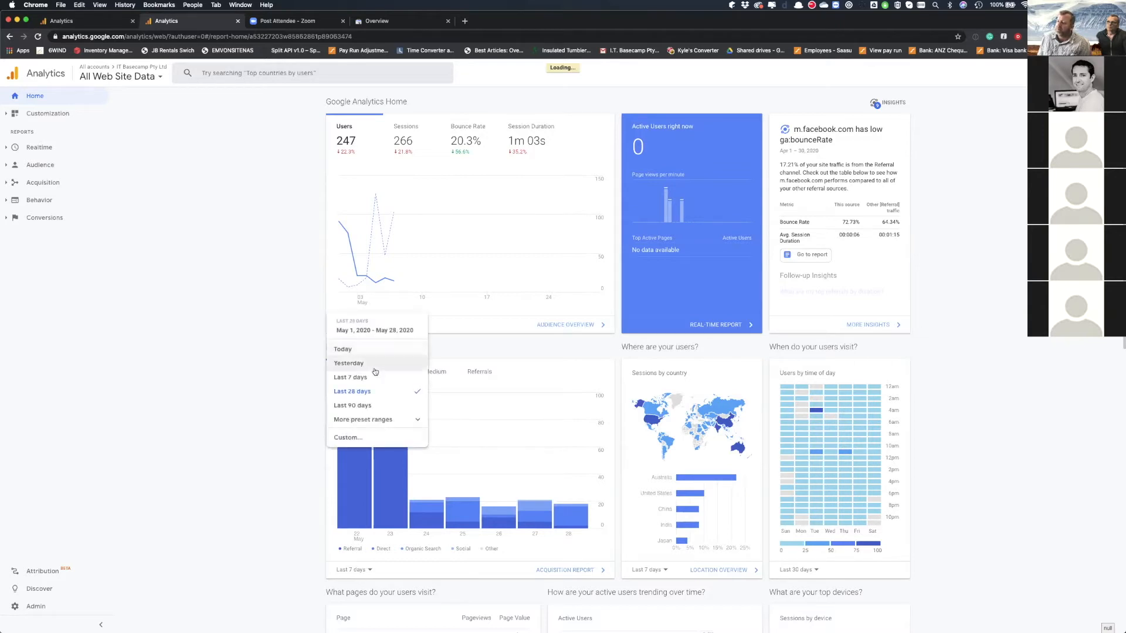
{"action": "left_click", "coordinate": [382, 407]}
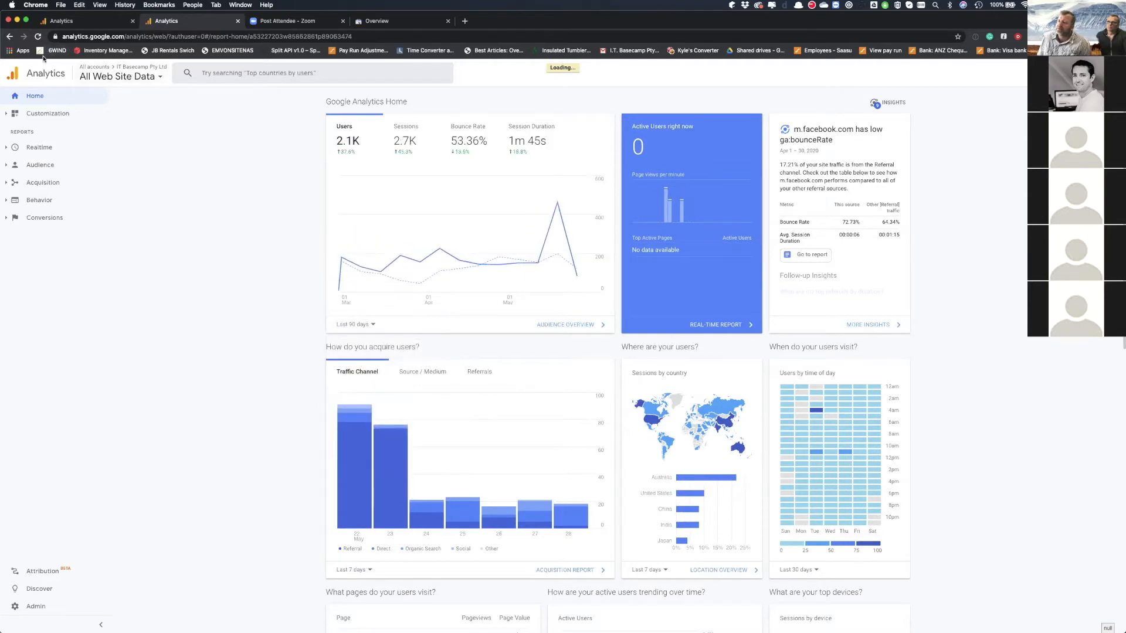
{"action": "left_click", "coordinate": [350, 327]}
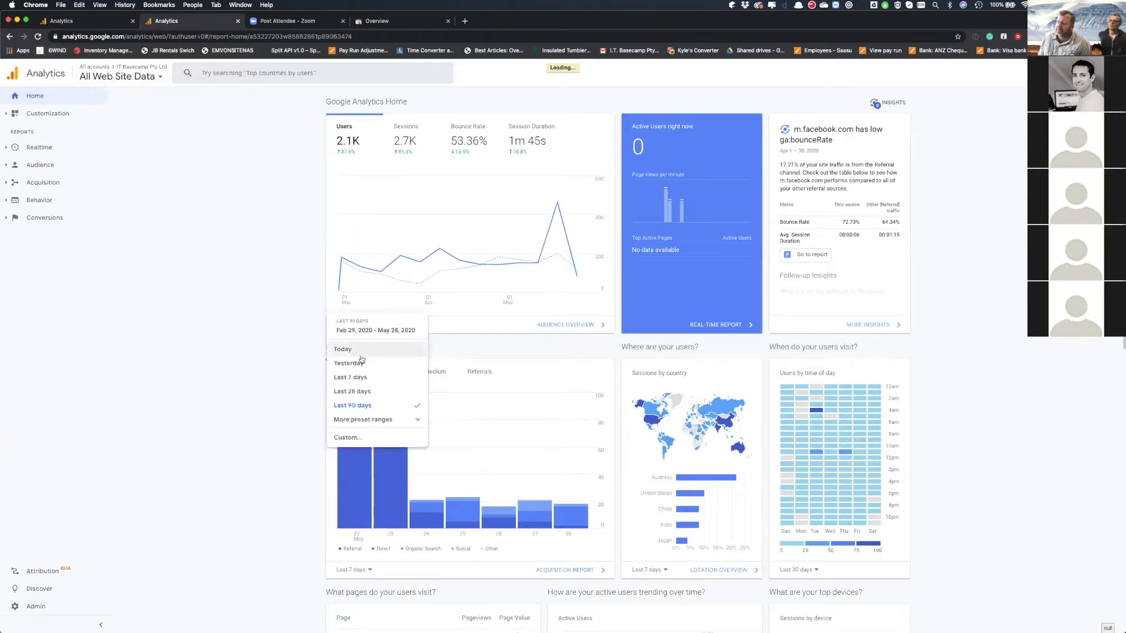
{"action": "left_click", "coordinate": [368, 392]}
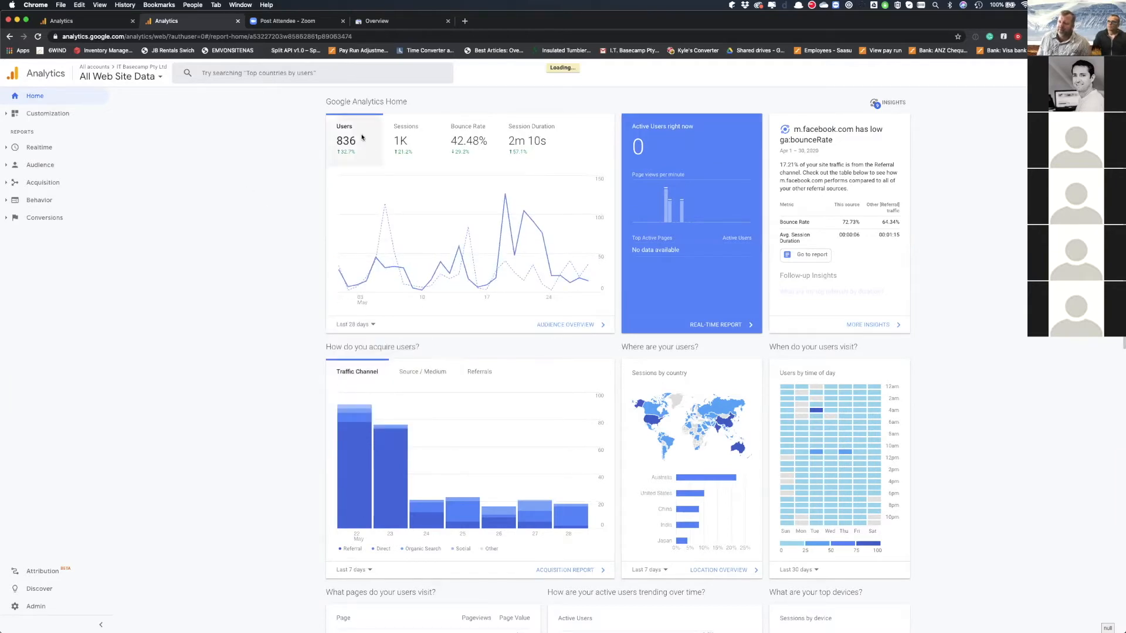
Inspect the daily user values on the overview chart and set its date range back to the last 7 days.
{"action": "mouse_move", "coordinate": [377, 209]}
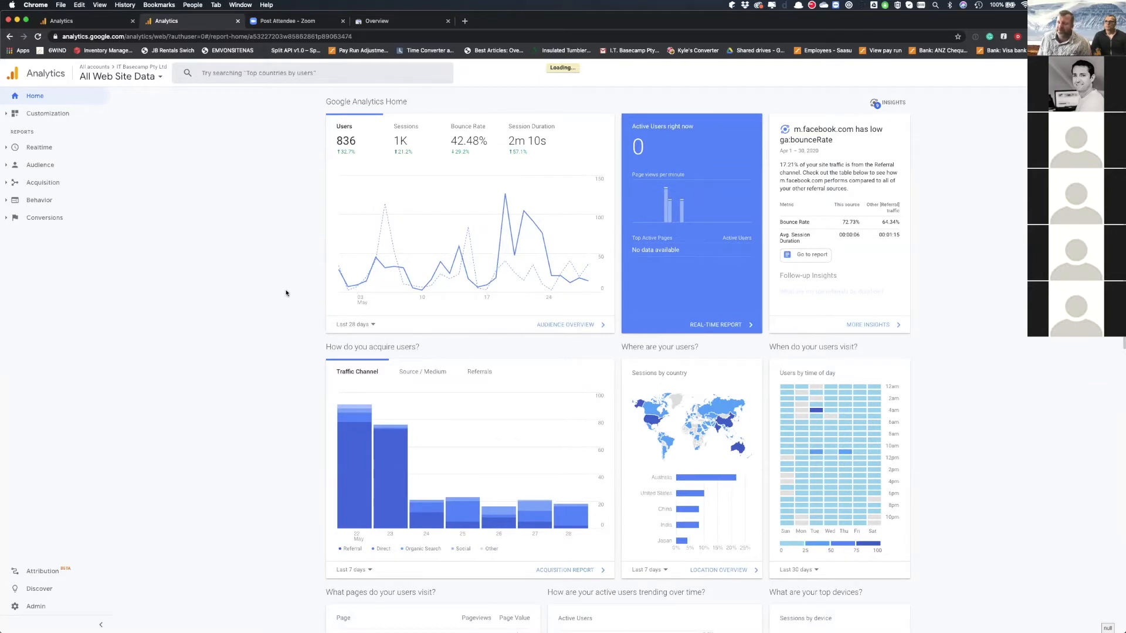
{"action": "mouse_move", "coordinate": [421, 268]}
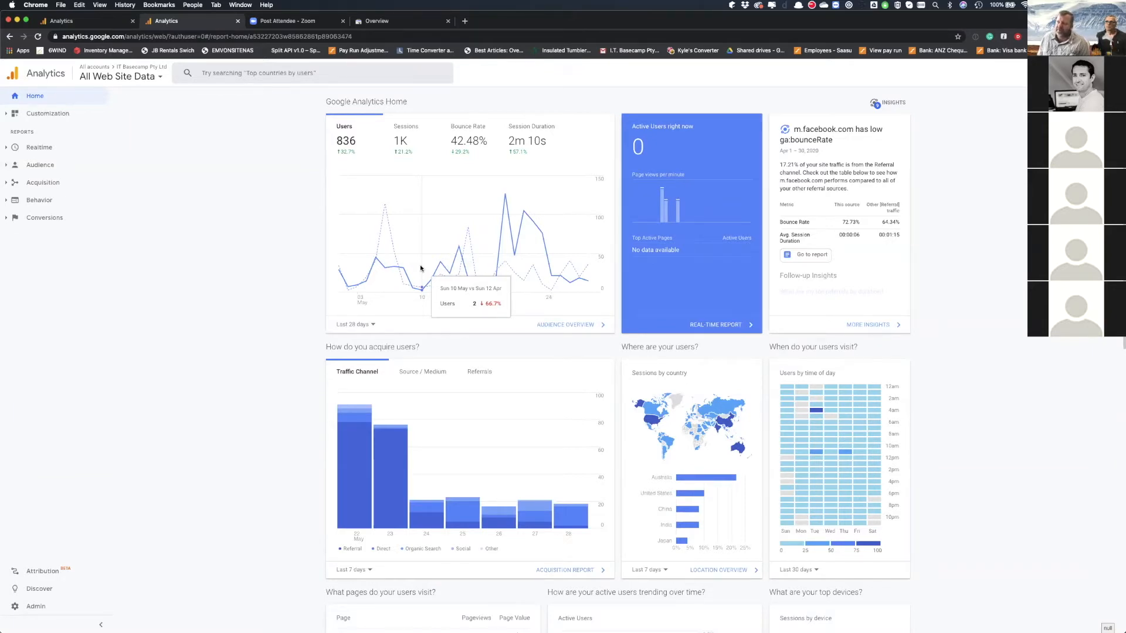
{"action": "left_click", "coordinate": [358, 326]}
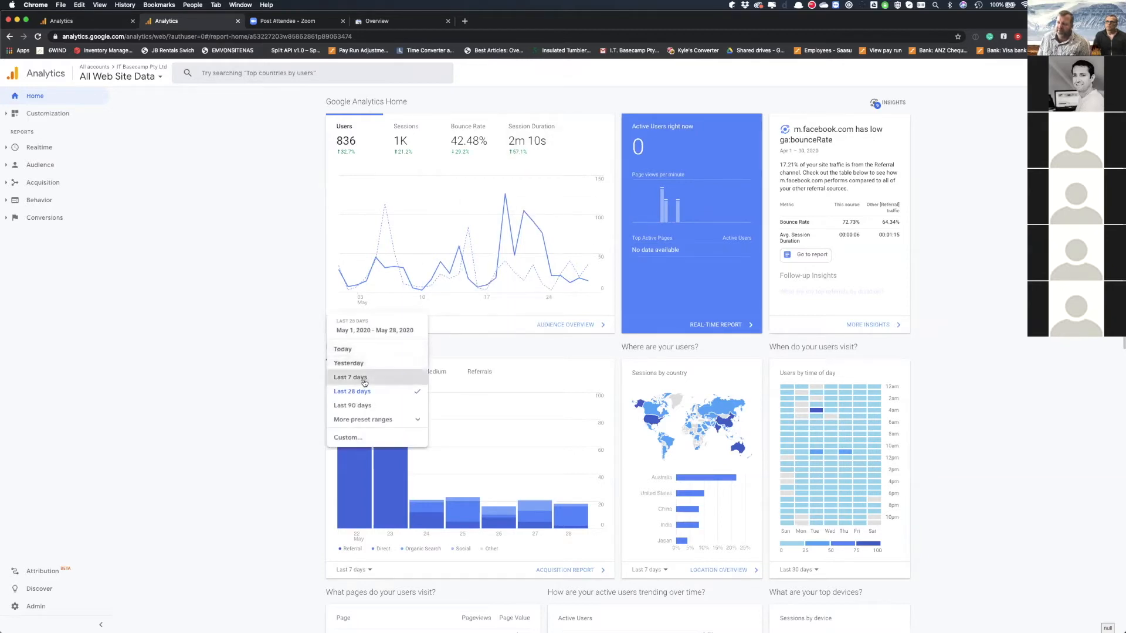
{"action": "left_click", "coordinate": [364, 377]}
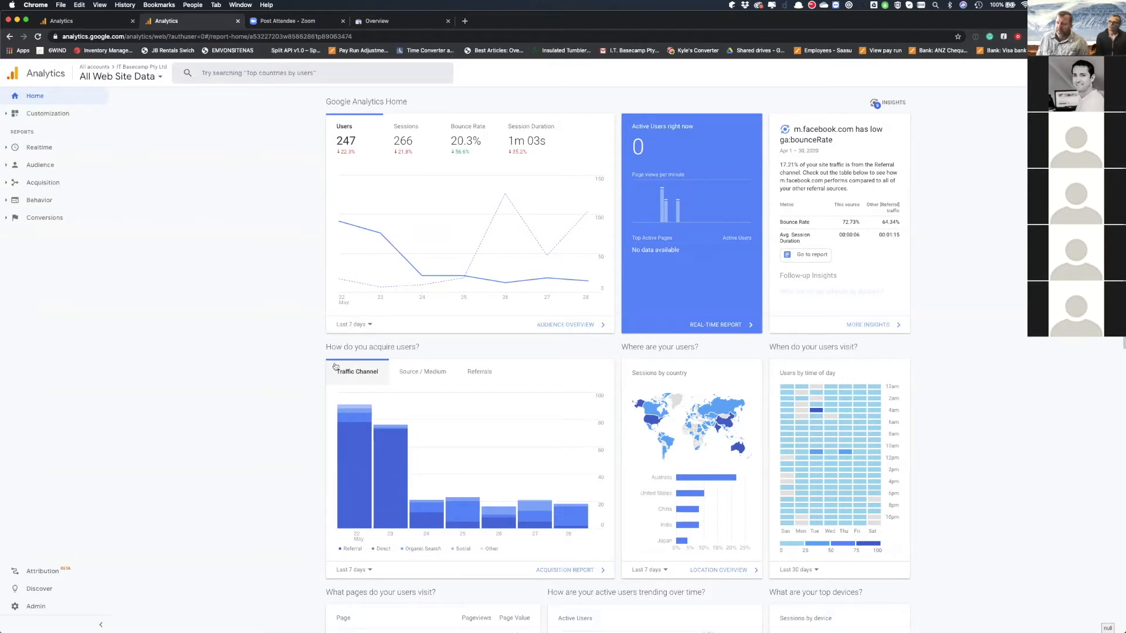
Examine the traffic channel chart of how users are acquired and the sessions by country card.
{"action": "scroll", "coordinate": [332, 364], "scroll_direction": "down", "scroll_amount": 3}
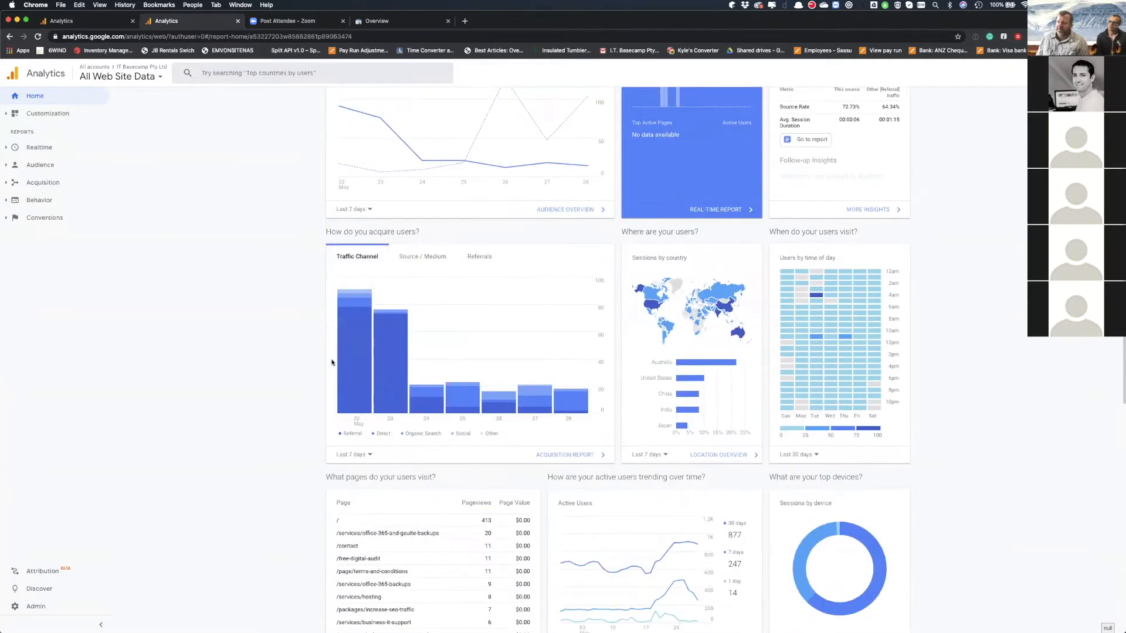
{"action": "scroll", "coordinate": [331, 363], "scroll_direction": "down", "scroll_amount": 2}
{"action": "scroll", "coordinate": [328, 363], "scroll_direction": "up", "scroll_amount": 1}
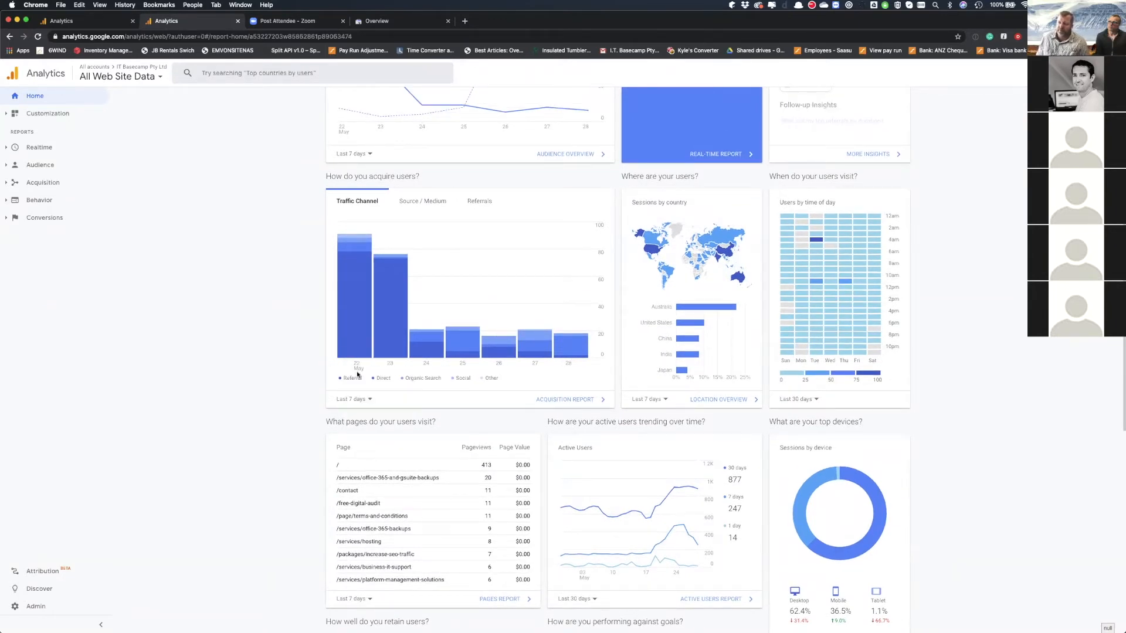
{"action": "mouse_move", "coordinate": [360, 351]}
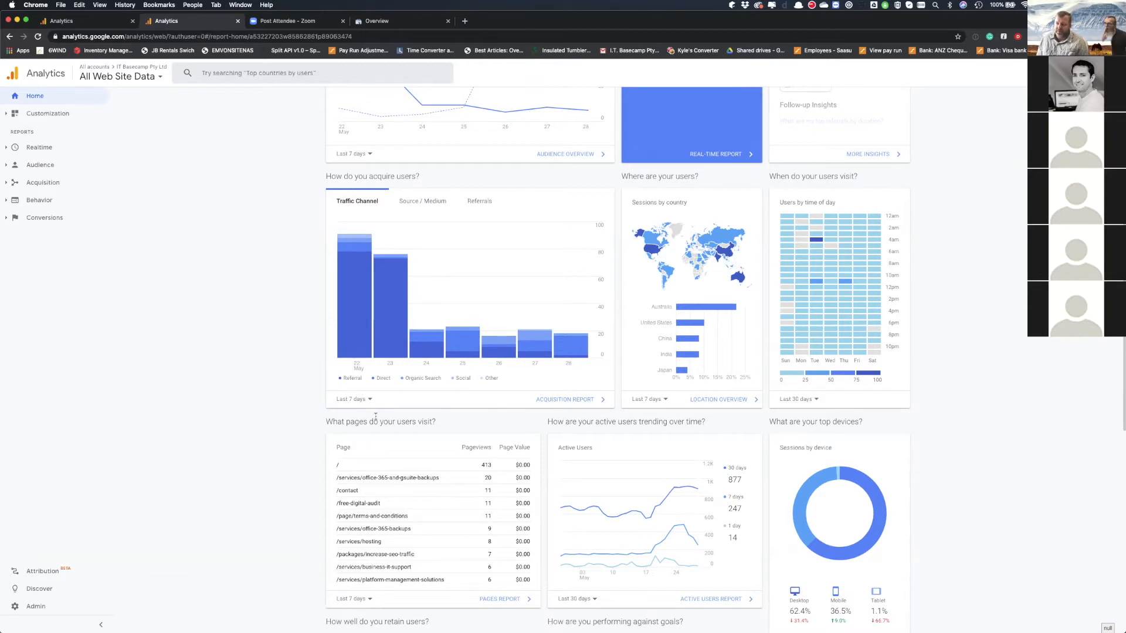
{"action": "mouse_move", "coordinate": [433, 353]}
{"action": "mouse_move", "coordinate": [702, 348]}
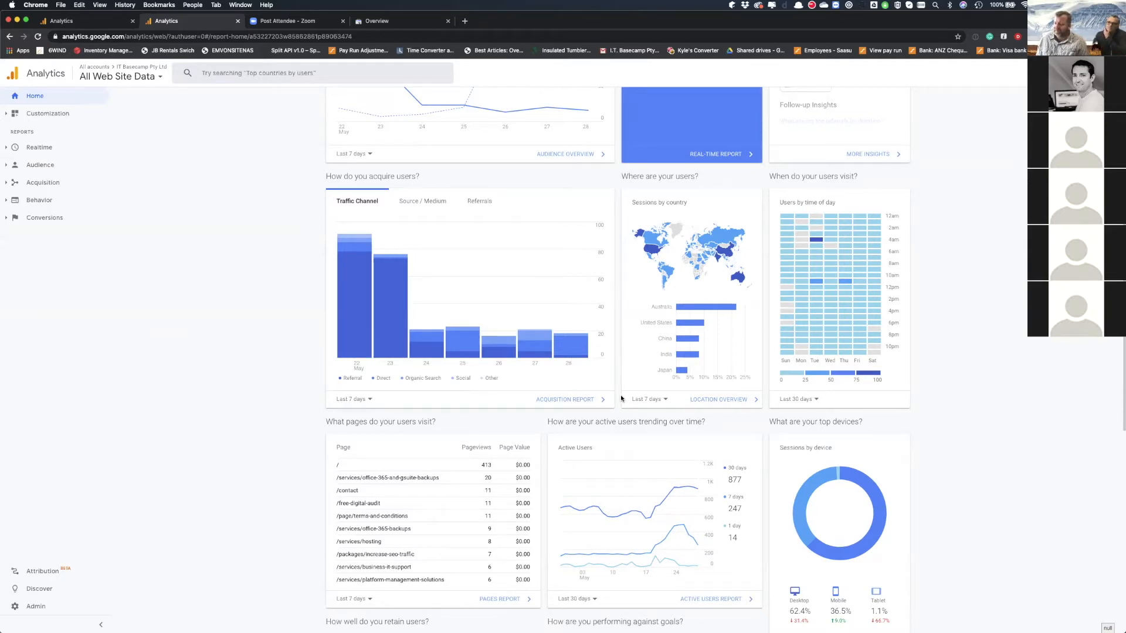
Review the remaining home dashboard cards on active users, top devices, user retention, goals and Google Ads campaigns.
{"action": "scroll", "coordinate": [702, 488], "scroll_direction": "down", "scroll_amount": 3}
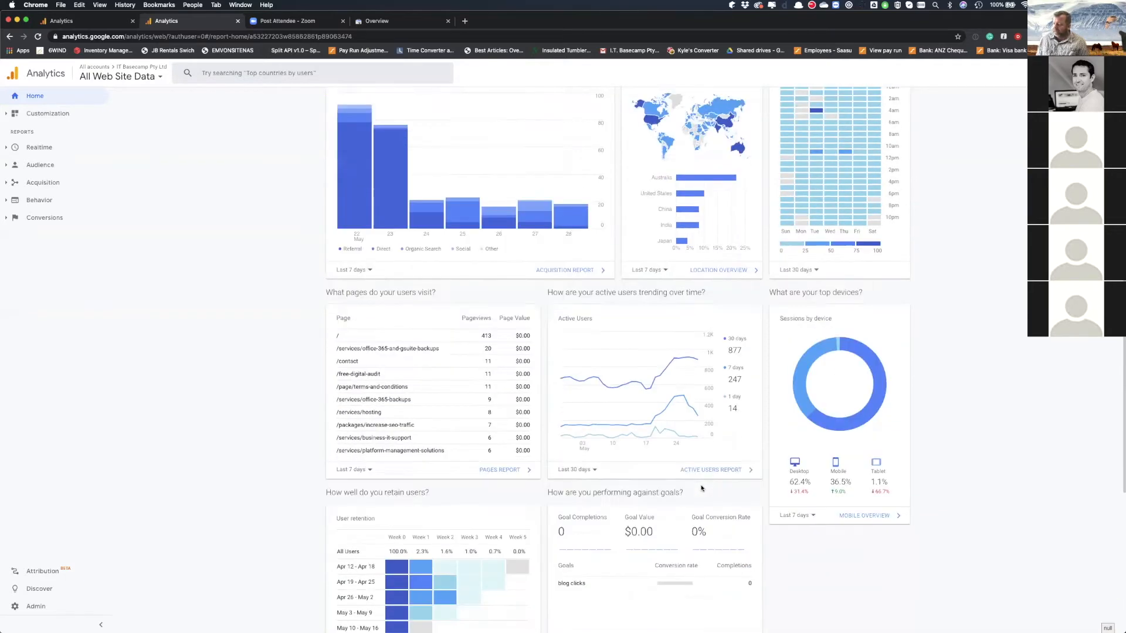
{"action": "scroll", "coordinate": [701, 488], "scroll_direction": "down", "scroll_amount": 1}
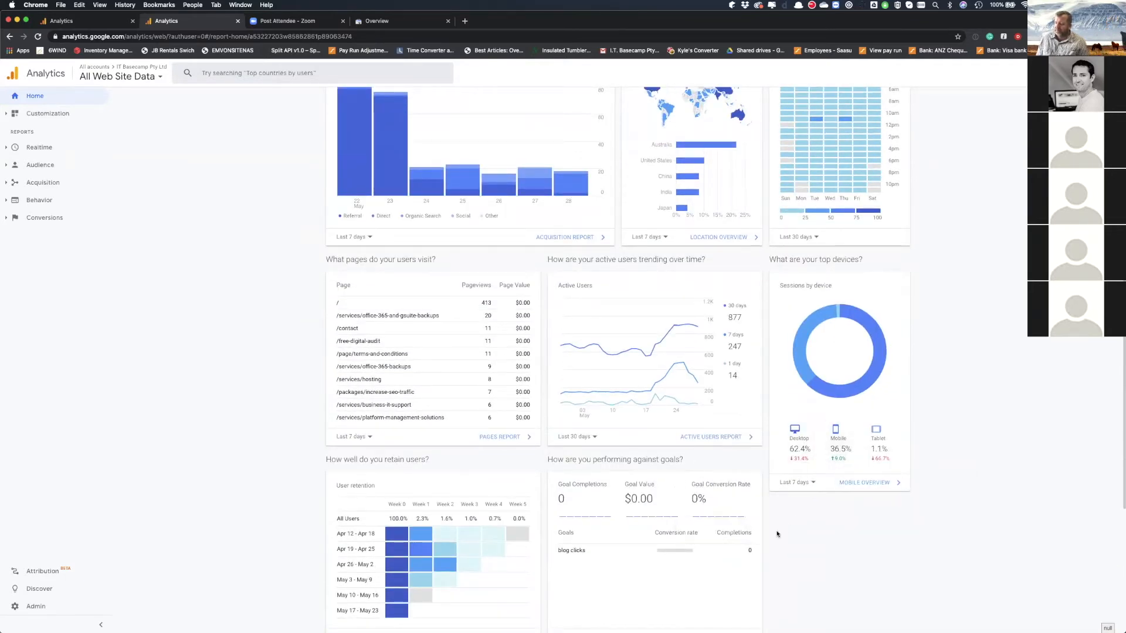
{"action": "mouse_move", "coordinate": [795, 452]}
{"action": "scroll", "coordinate": [572, 549], "scroll_direction": "down", "scroll_amount": 3}
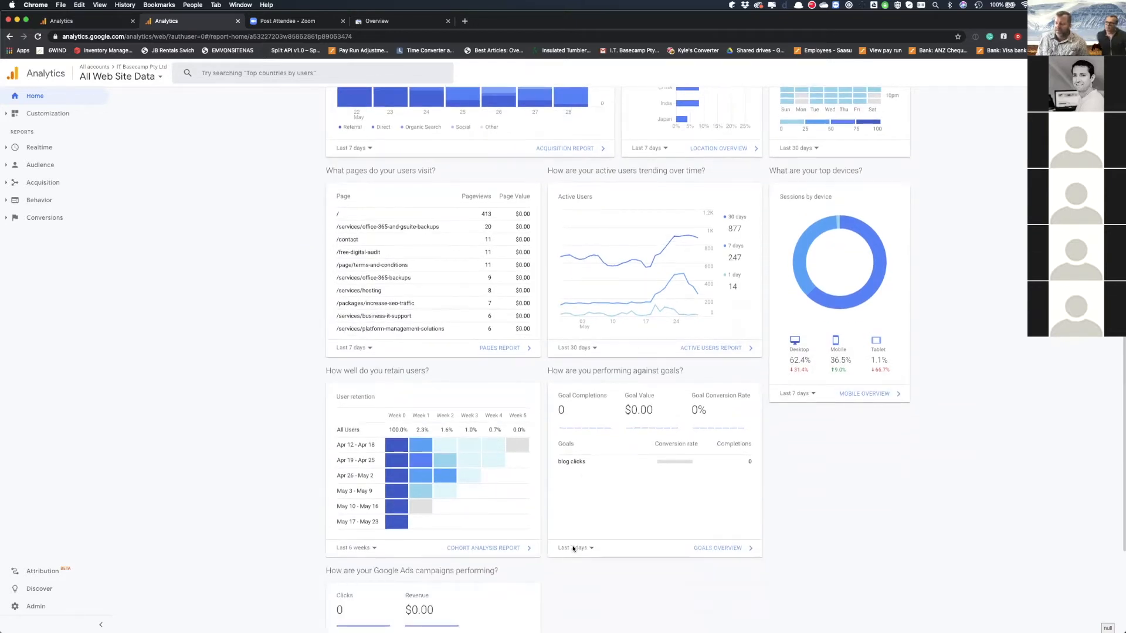
{"action": "scroll", "coordinate": [570, 548], "scroll_direction": "down", "scroll_amount": 5}
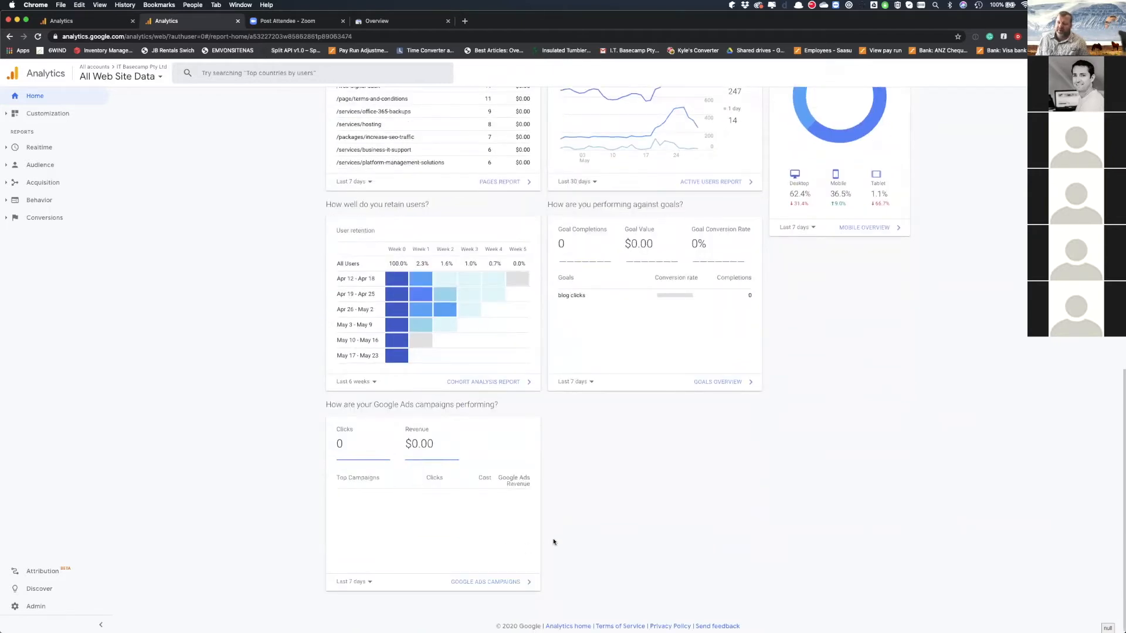
{"action": "scroll", "coordinate": [553, 542], "scroll_direction": "up", "scroll_amount": 6}
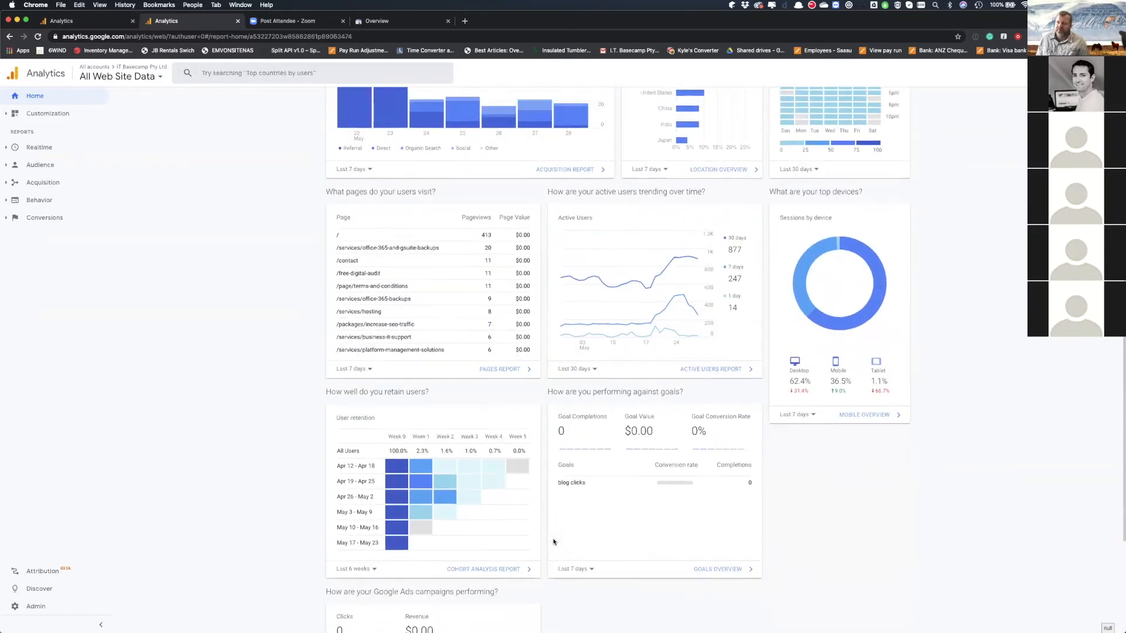
{"action": "scroll", "coordinate": [553, 541], "scroll_direction": "up", "scroll_amount": 12}
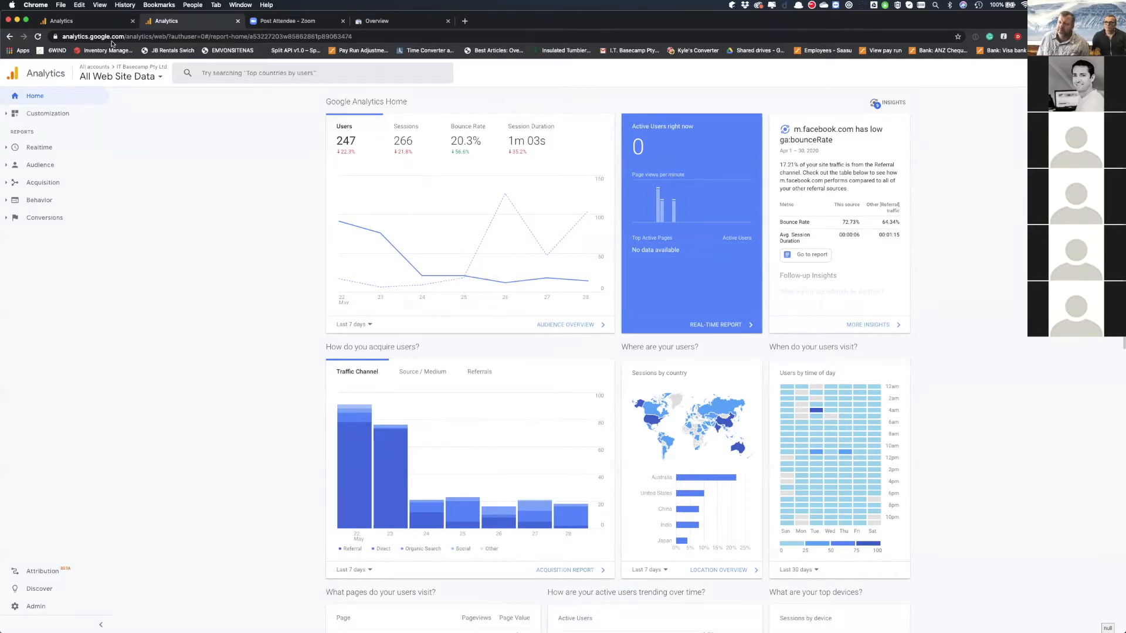
Check the unfinished Create account form for Engage Shoalhaven and open the admin settings of the IT Basecamp account.
{"action": "left_click", "coordinate": [77, 23]}
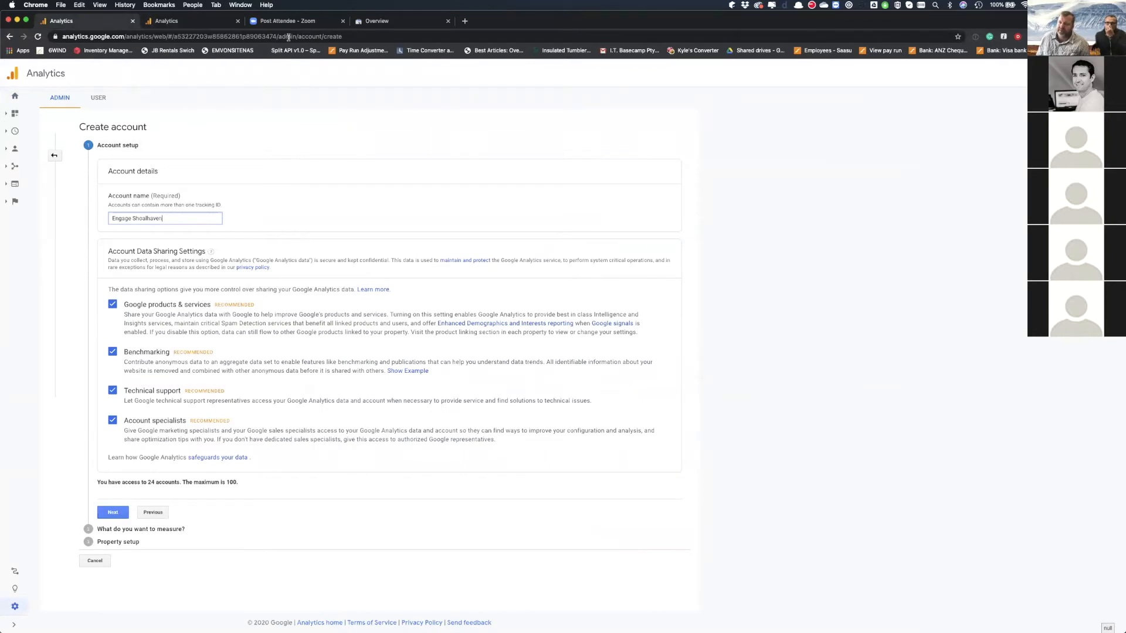
{"action": "left_click", "coordinate": [193, 21]}
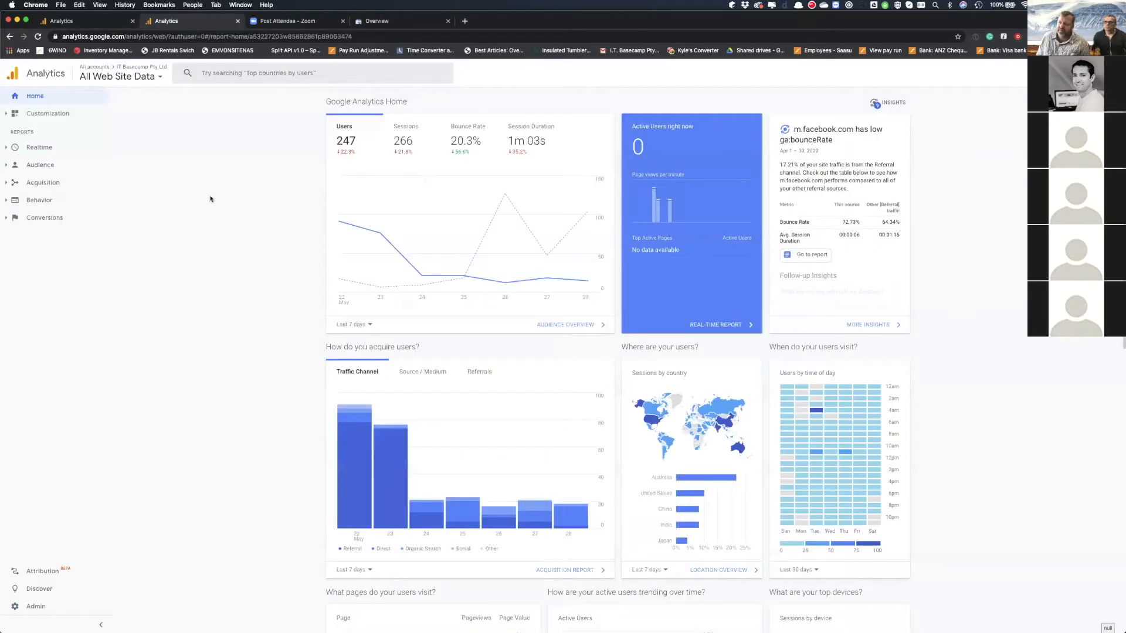
{"action": "left_click", "coordinate": [37, 607]}
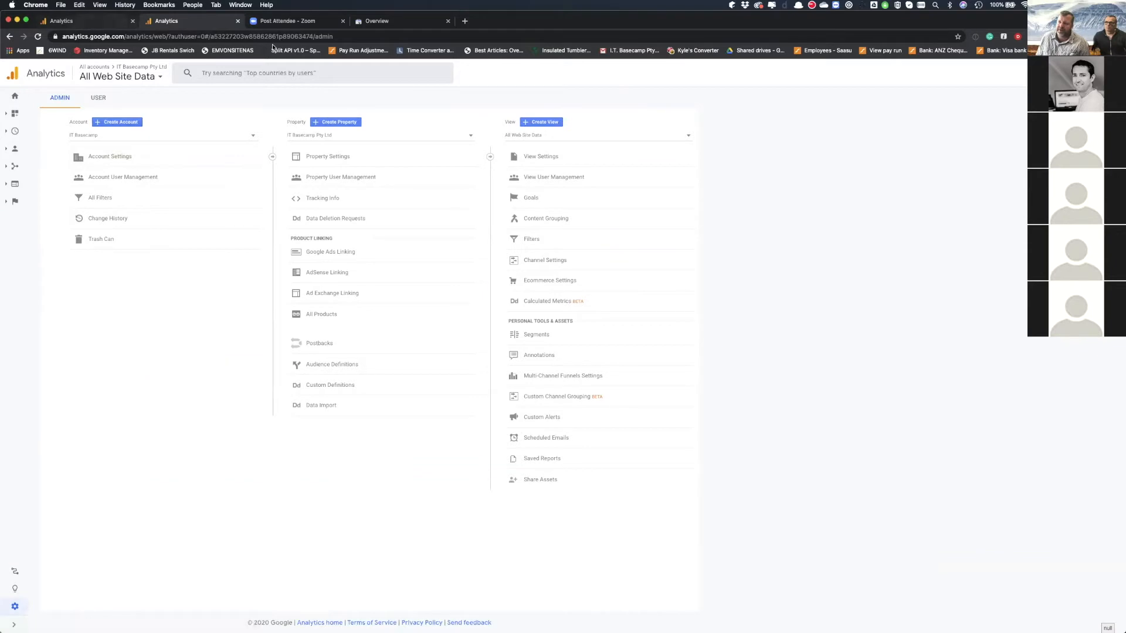
Open the Engage Shoalhaven website, engageshoalhaven.com.au, in a new browser tab.
{"action": "left_click", "coordinate": [391, 23]}
{"action": "left_click", "coordinate": [164, 36]}
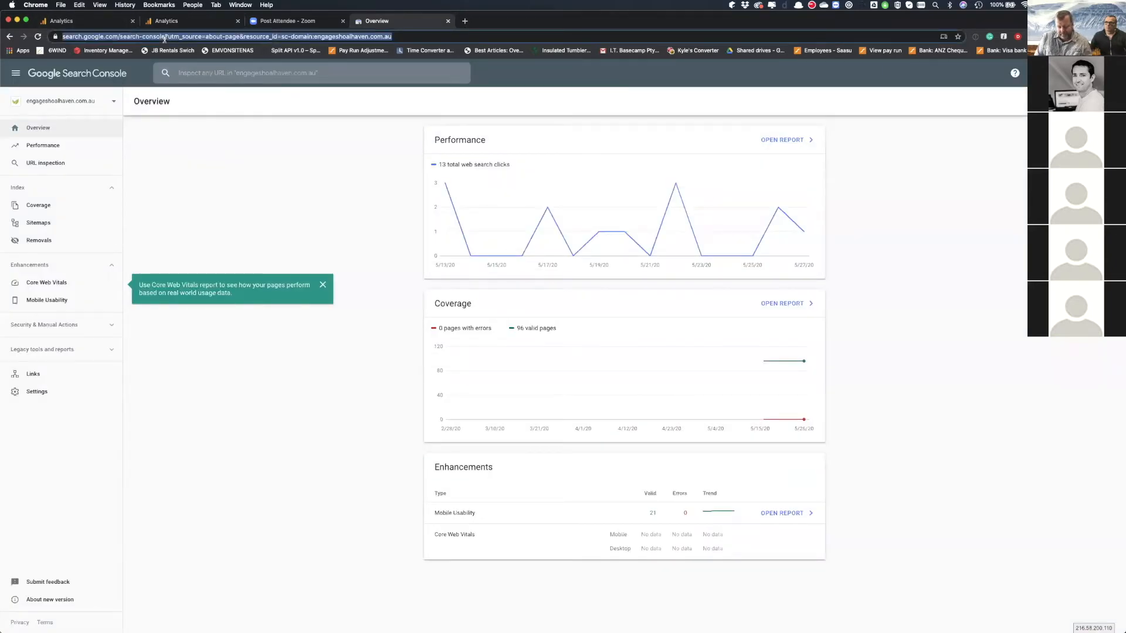
{"action": "key", "text": "super+t"}
{"action": "type", "text": "enage"}
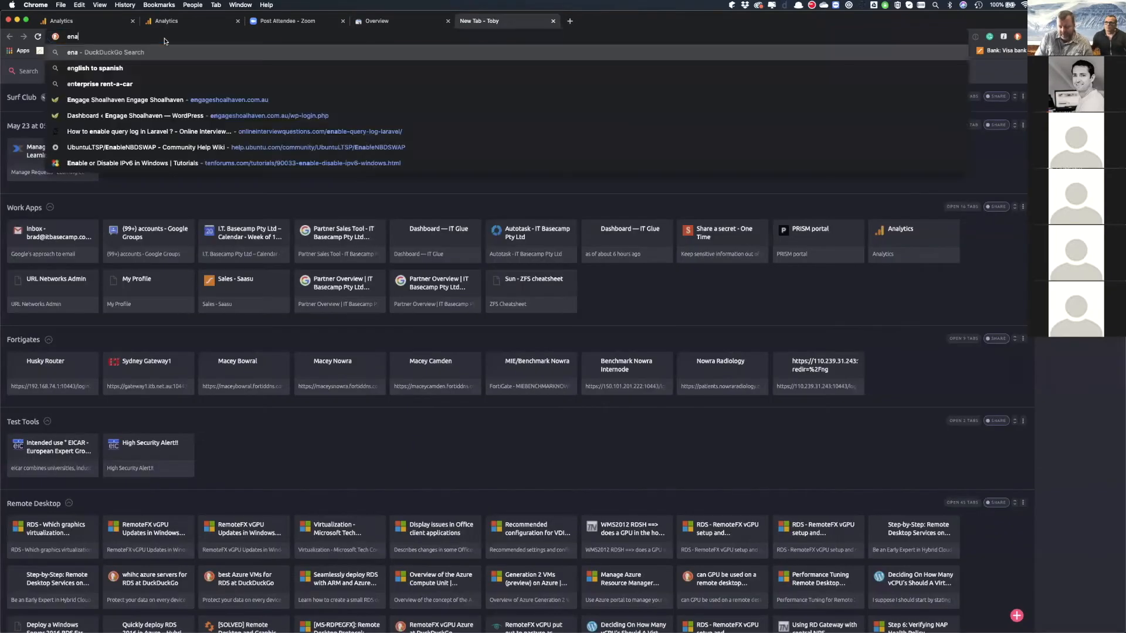
{"action": "key", "text": "BackSpace"}
{"action": "key", "text": "BackSpace"}
{"action": "key", "text": "BackSpace"}
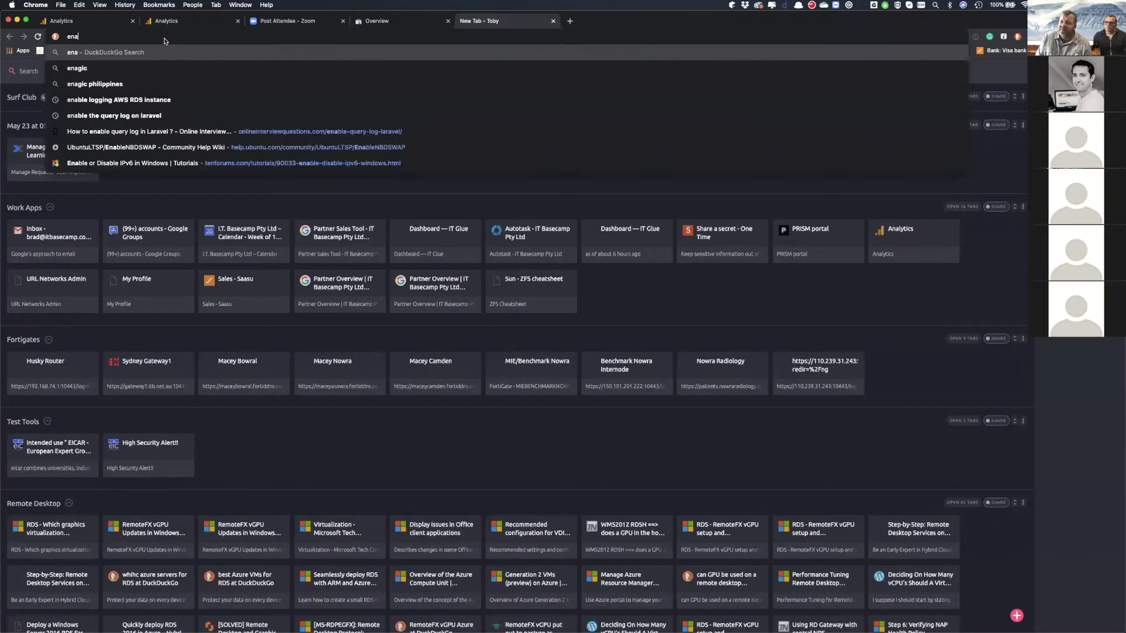
{"action": "type", "text": "gage"}
{"action": "key", "text": "Return"}
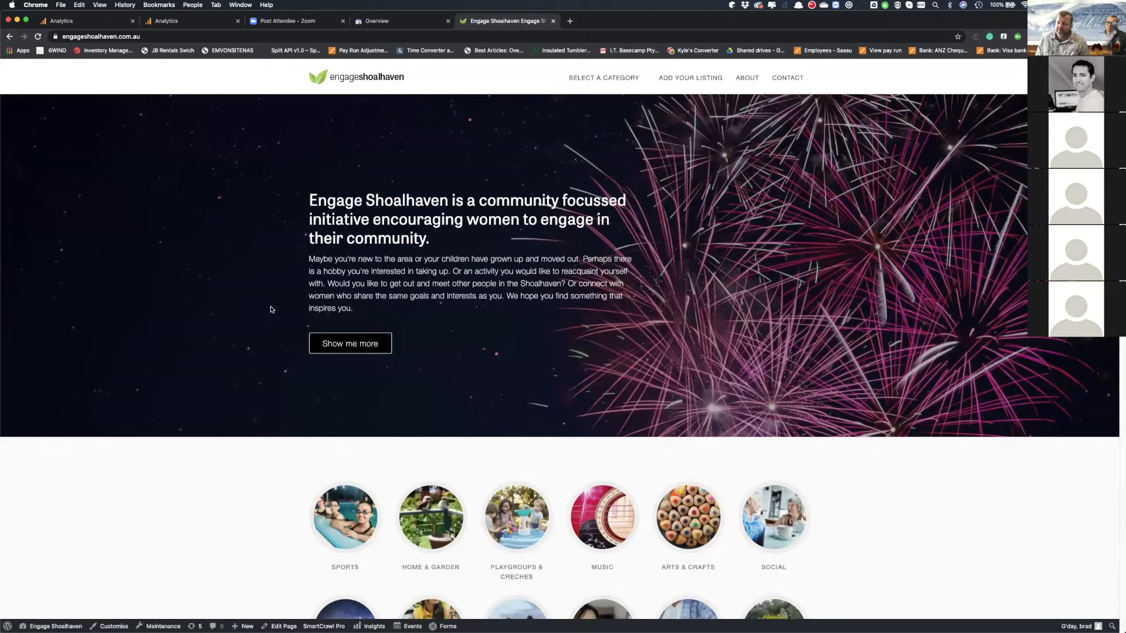
Open the Engage Shoalhaven site's WordPress login page at /wp-login.php and log in to the dashboard with the saved credentials.
{"action": "left_click", "coordinate": [200, 35]}
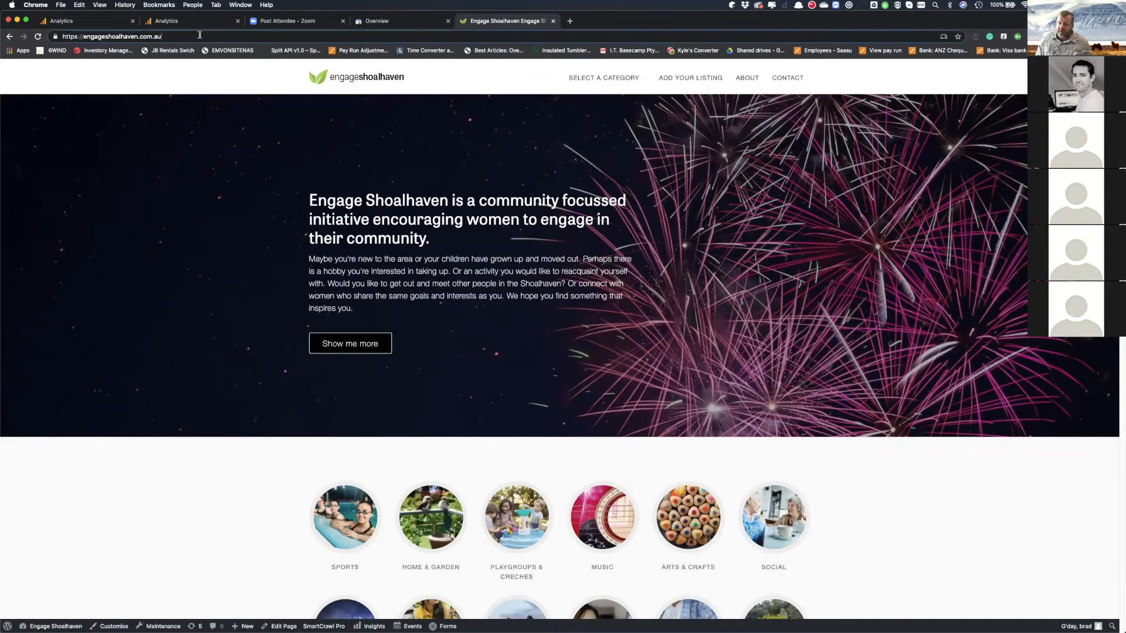
{"action": "type", "text": "/wp-login.php"}
{"action": "key", "text": "Return"}
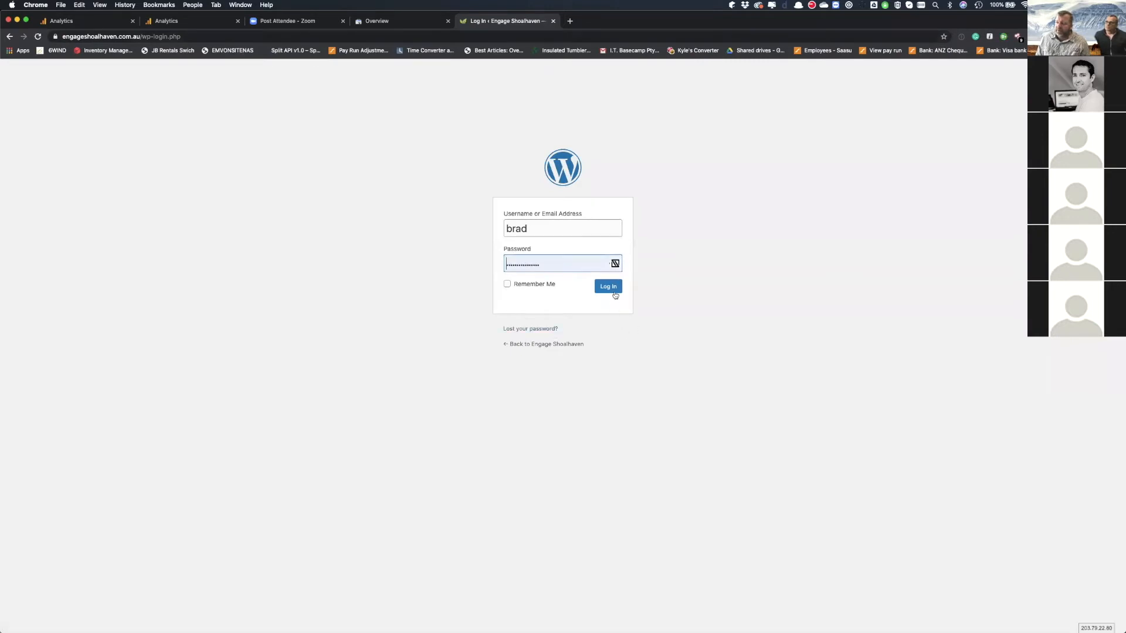
{"action": "left_click", "coordinate": [610, 287]}
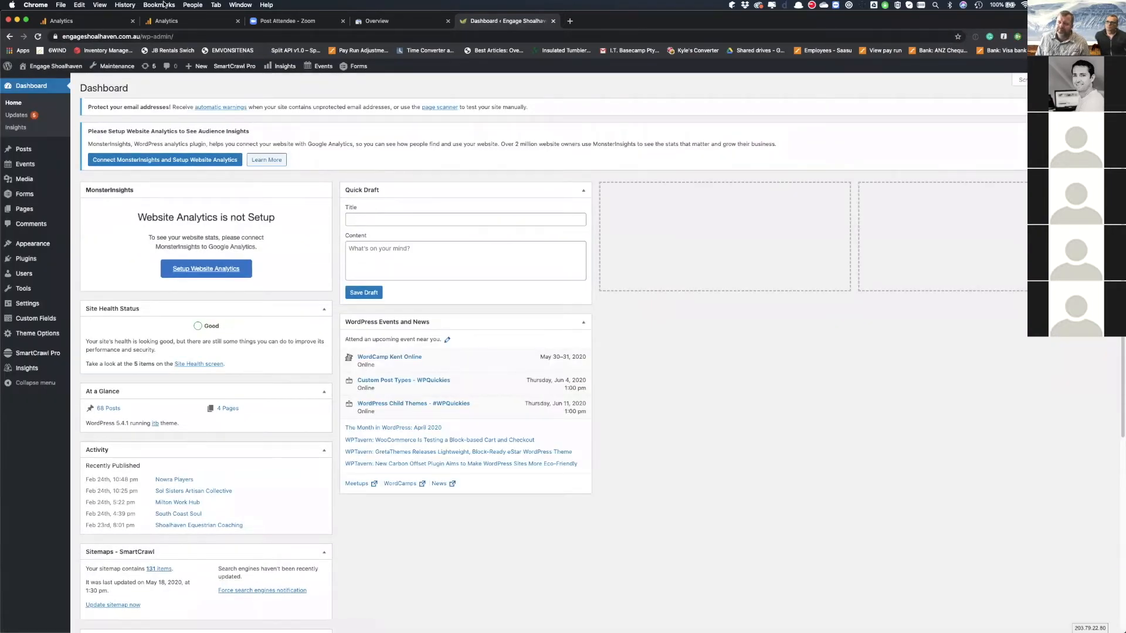
Return to the Analytics Create account form, accept the account setup and choose Web as what to measure.
{"action": "left_click", "coordinate": [76, 23]}
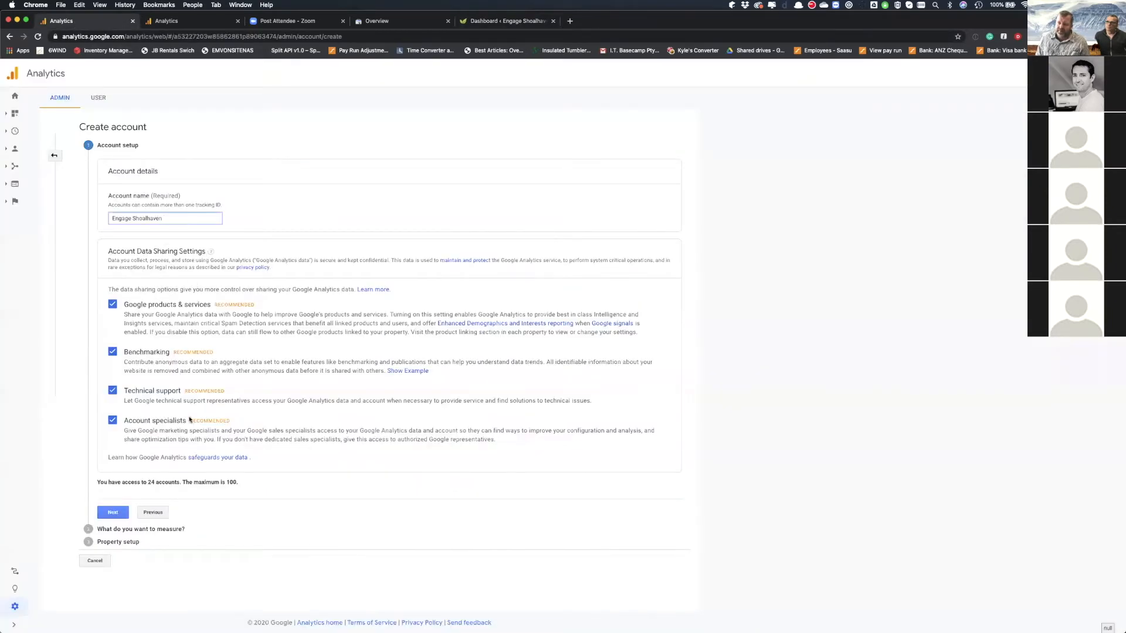
{"action": "left_click", "coordinate": [116, 513]}
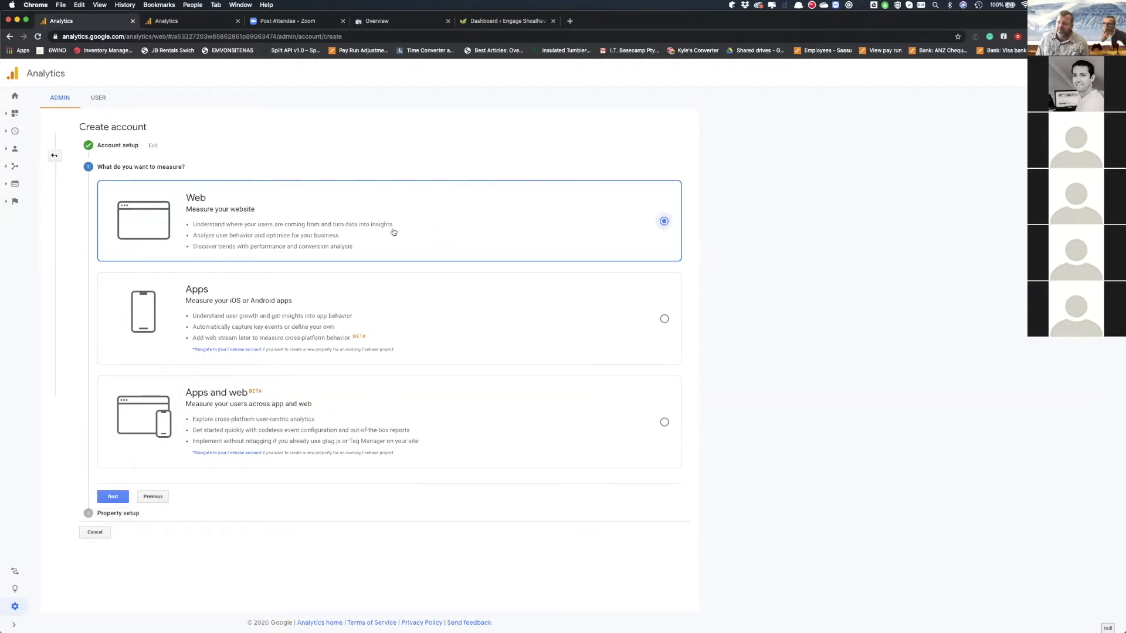
{"action": "left_click", "coordinate": [111, 498]}
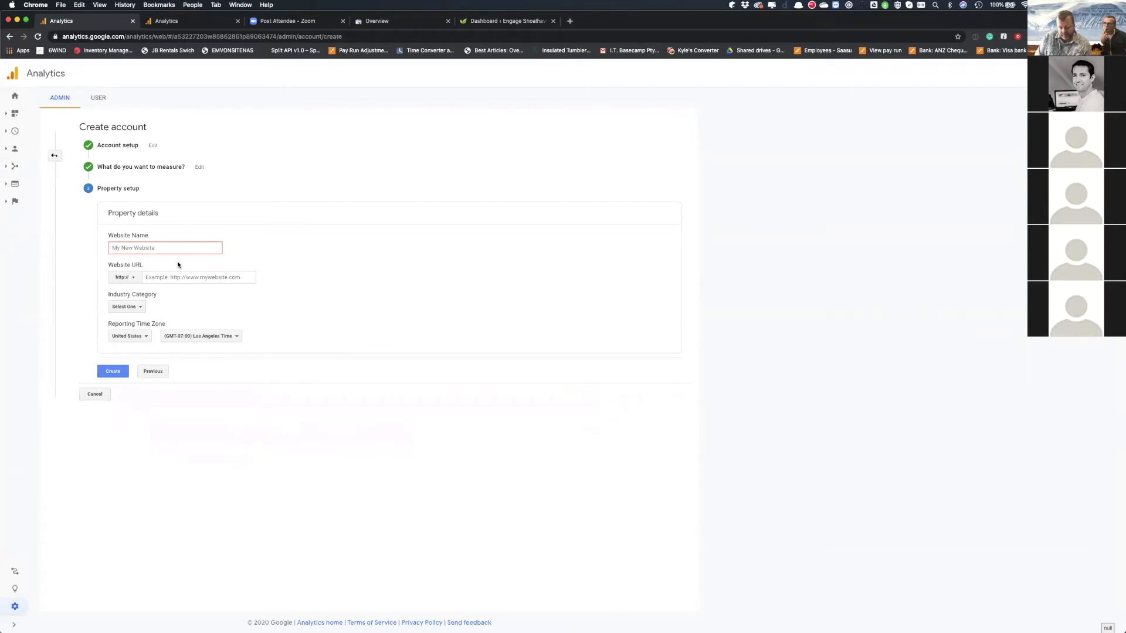
{"action": "type", "text": "Enag"}
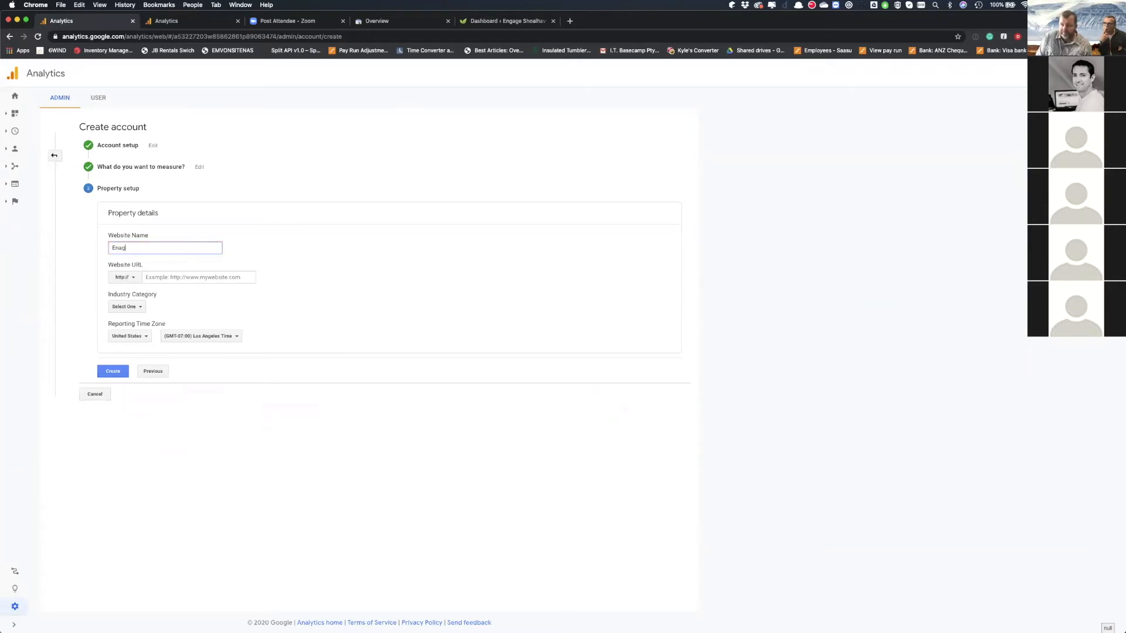
{"action": "type", "text": "eggage Sho"}
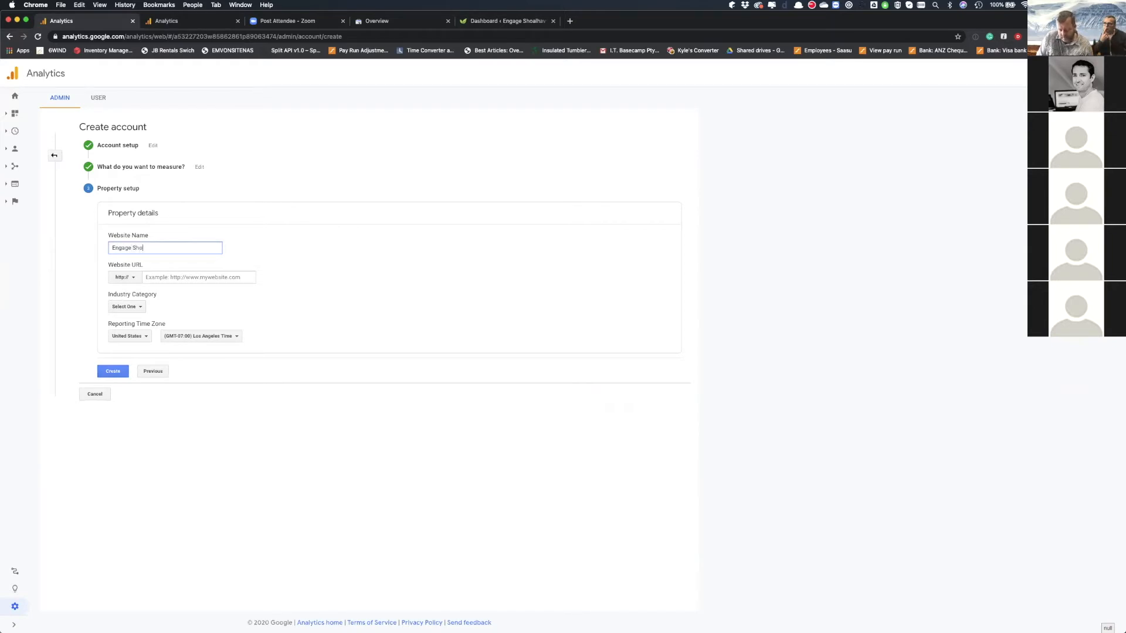
{"action": "type", "text": "alhaven"}
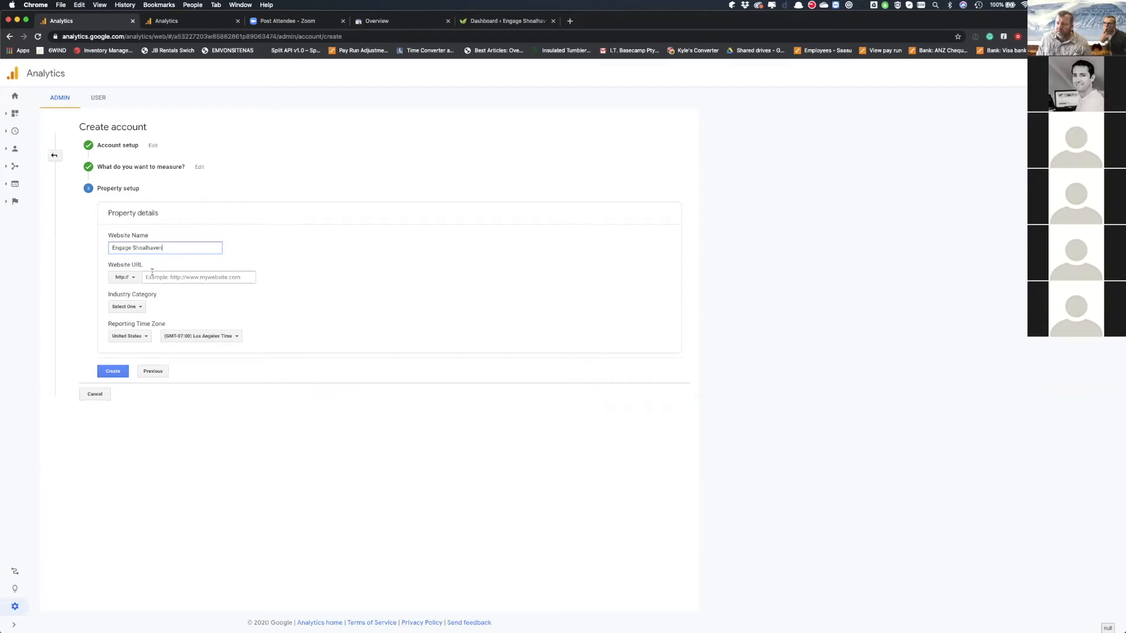
{"action": "left_click", "coordinate": [134, 277]}
{"action": "left_click", "coordinate": [182, 307]}
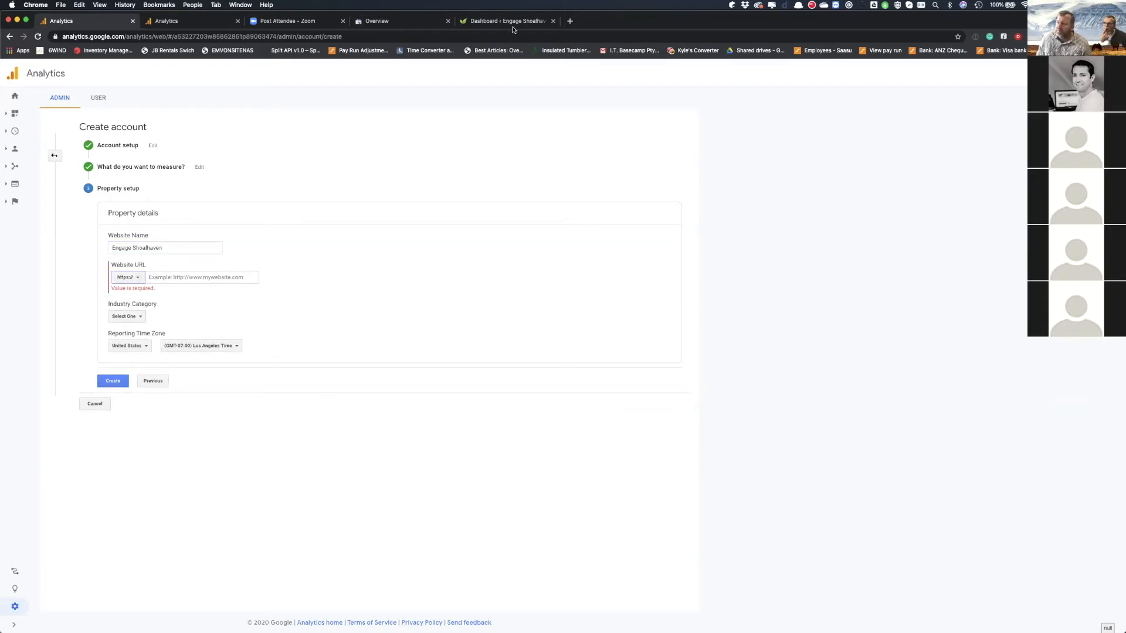
{"action": "left_click", "coordinate": [507, 21]}
{"action": "left_click", "coordinate": [104, 34]}
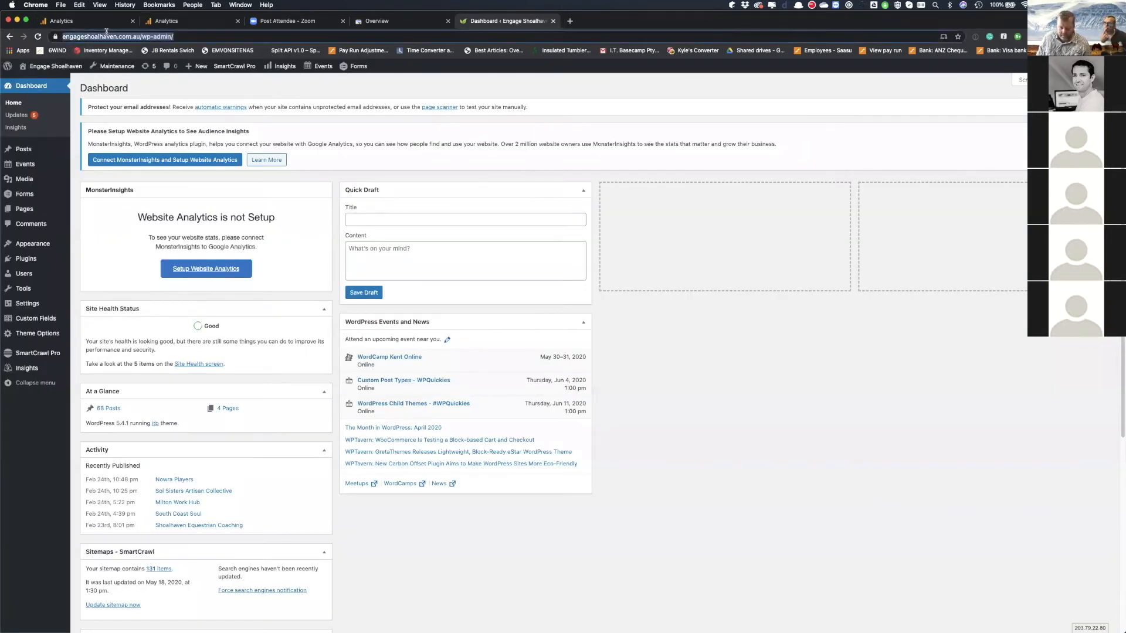
{"action": "left_click", "coordinate": [134, 36]}
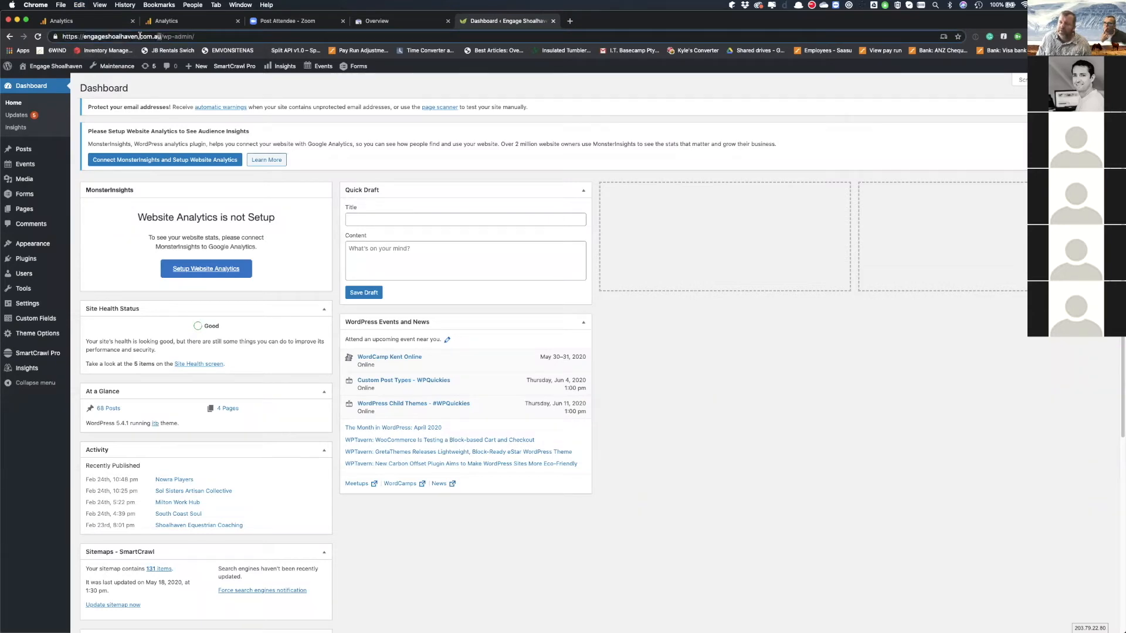
{"action": "left_click_drag", "start_coordinate": [160, 36], "coordinate": [62, 36]}
{"action": "key", "text": "cmd+c"}
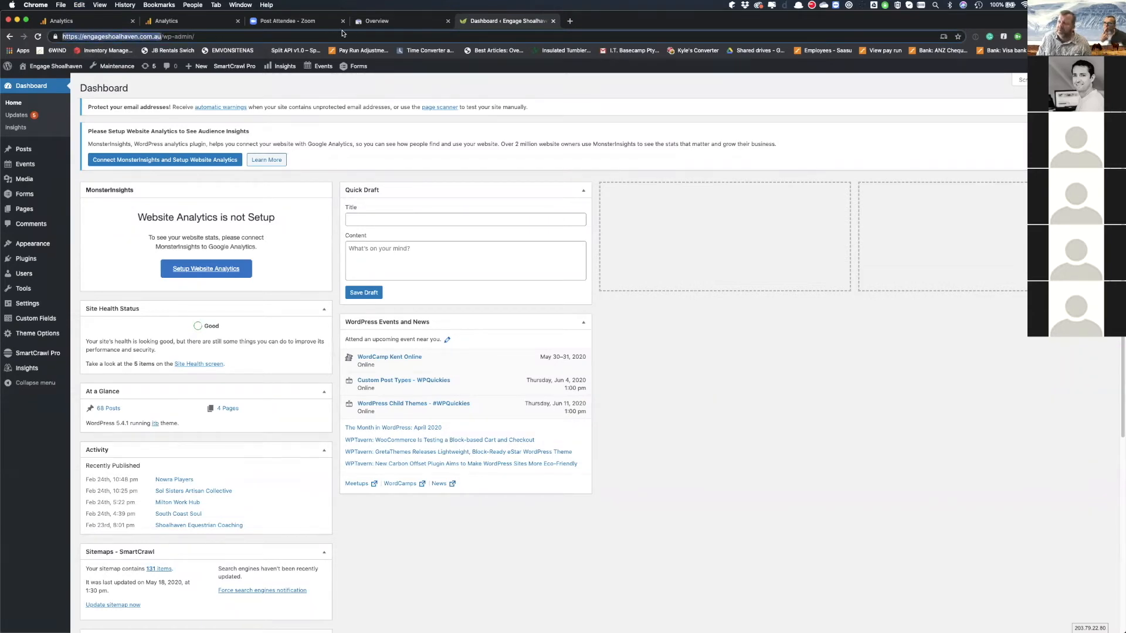
{"action": "left_click", "coordinate": [389, 26]}
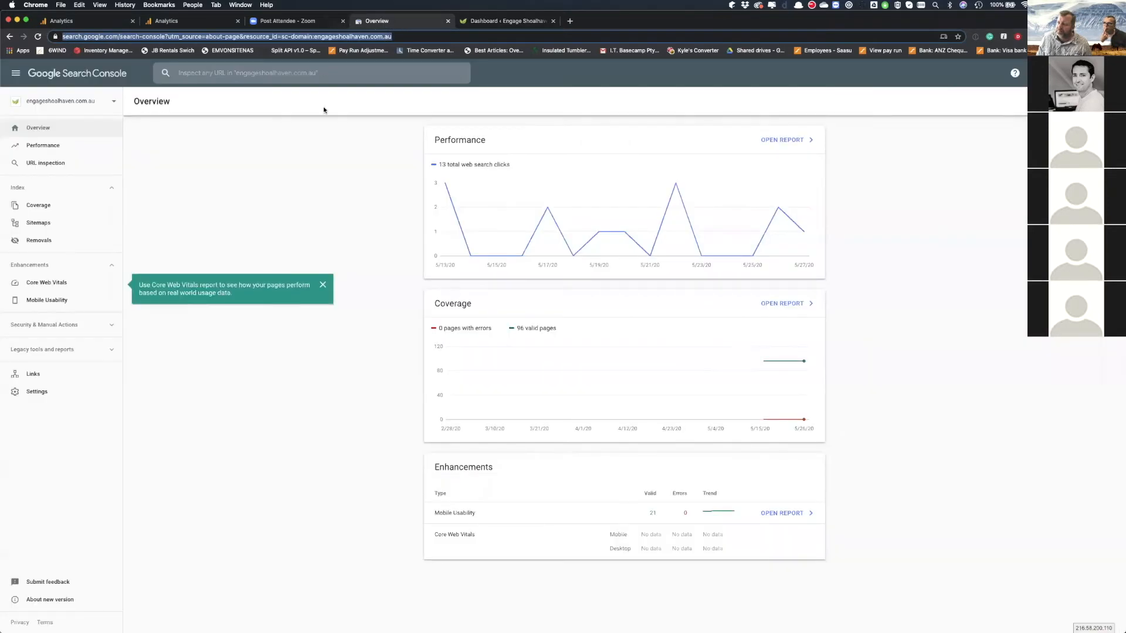
{"action": "left_click", "coordinate": [82, 21]}
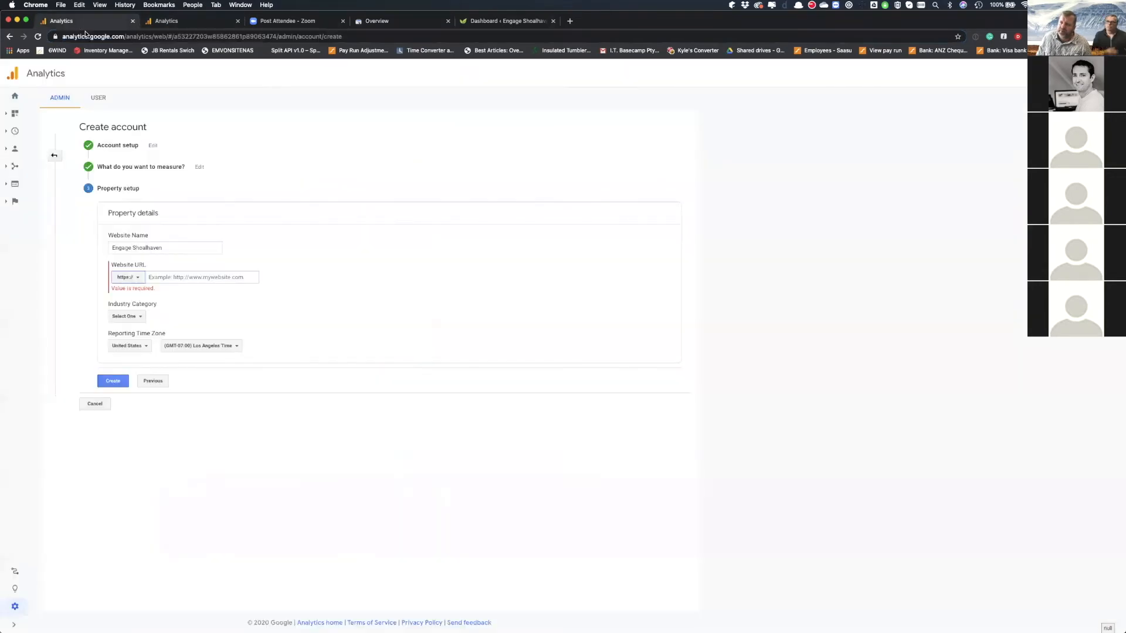
{"action": "left_click", "coordinate": [166, 280]}
{"action": "key", "text": "cmd+v"}
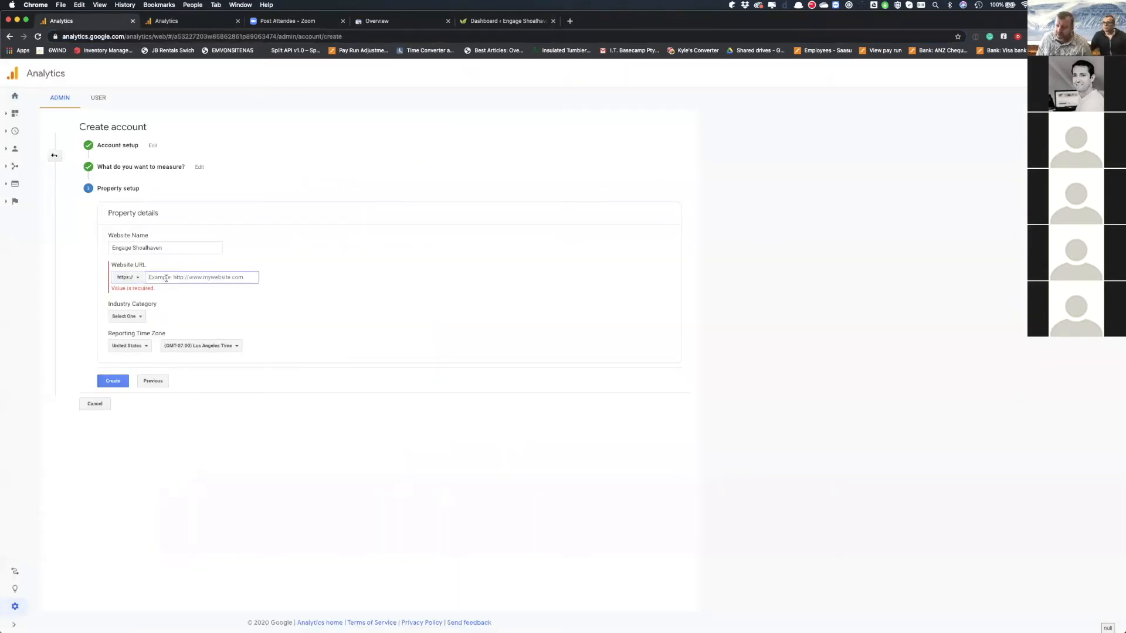
{"action": "left_click_drag", "start_coordinate": [169, 277], "coordinate": [147, 277]}
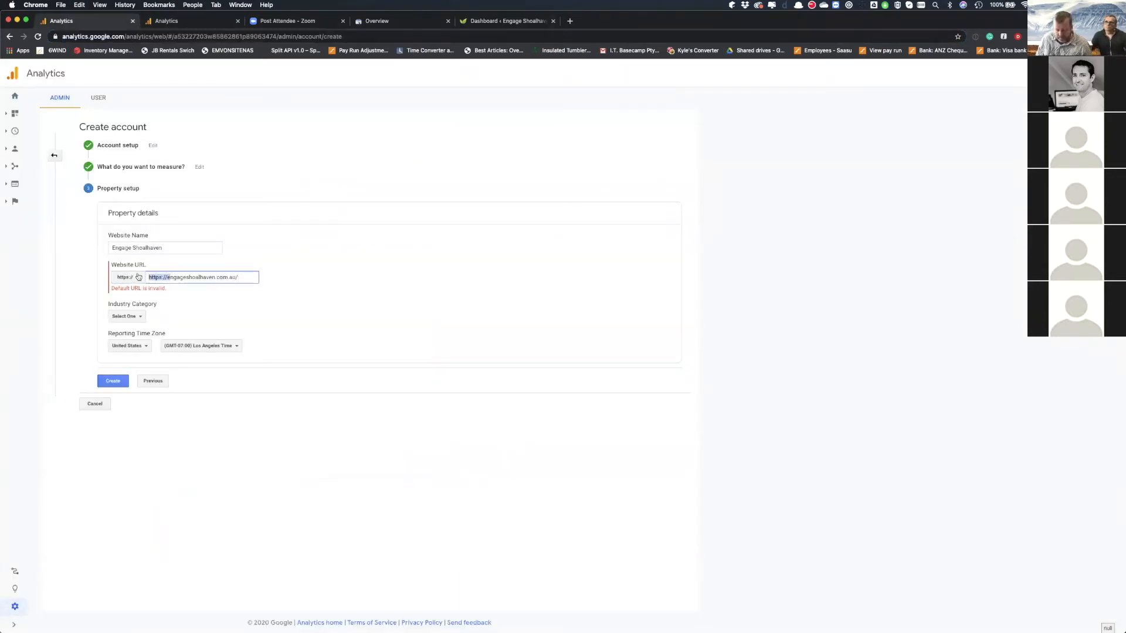
{"action": "key", "text": "BackSpace"}
{"action": "left_click", "coordinate": [304, 311]}
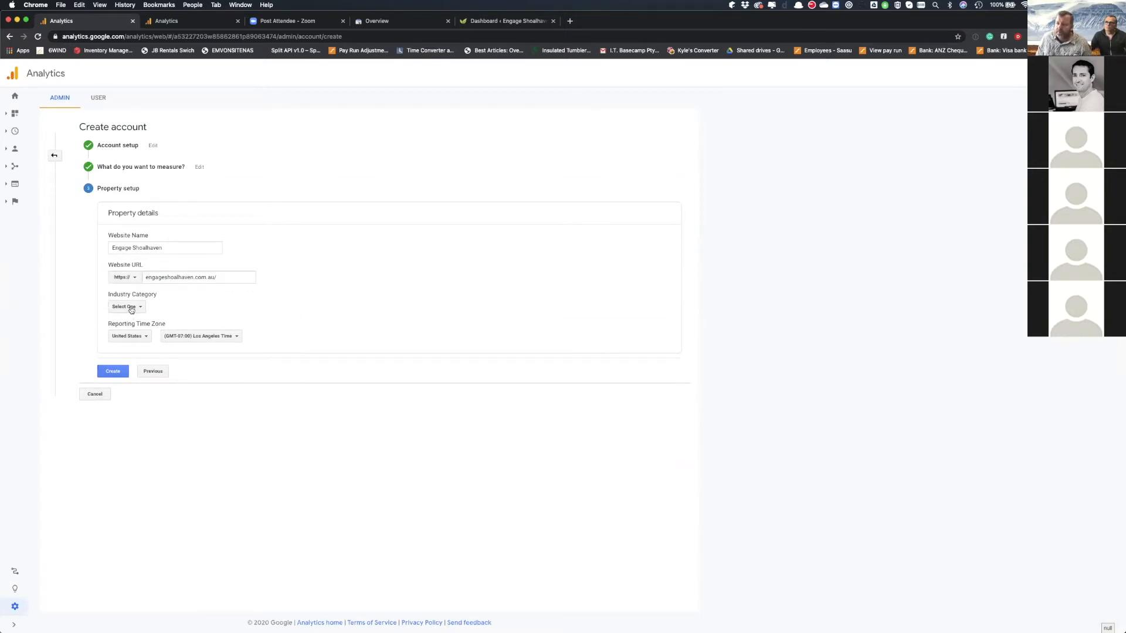
Set the property's industry category to People and Society.
{"action": "left_click", "coordinate": [132, 309]}
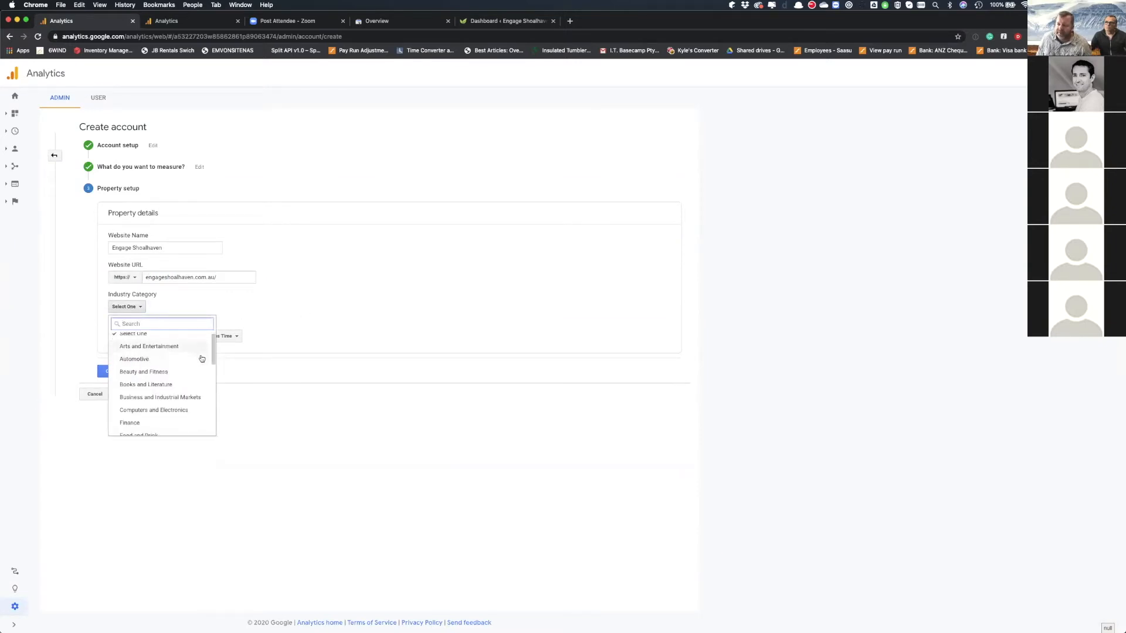
{"action": "scroll", "coordinate": [201, 359], "scroll_direction": "down", "scroll_amount": 3}
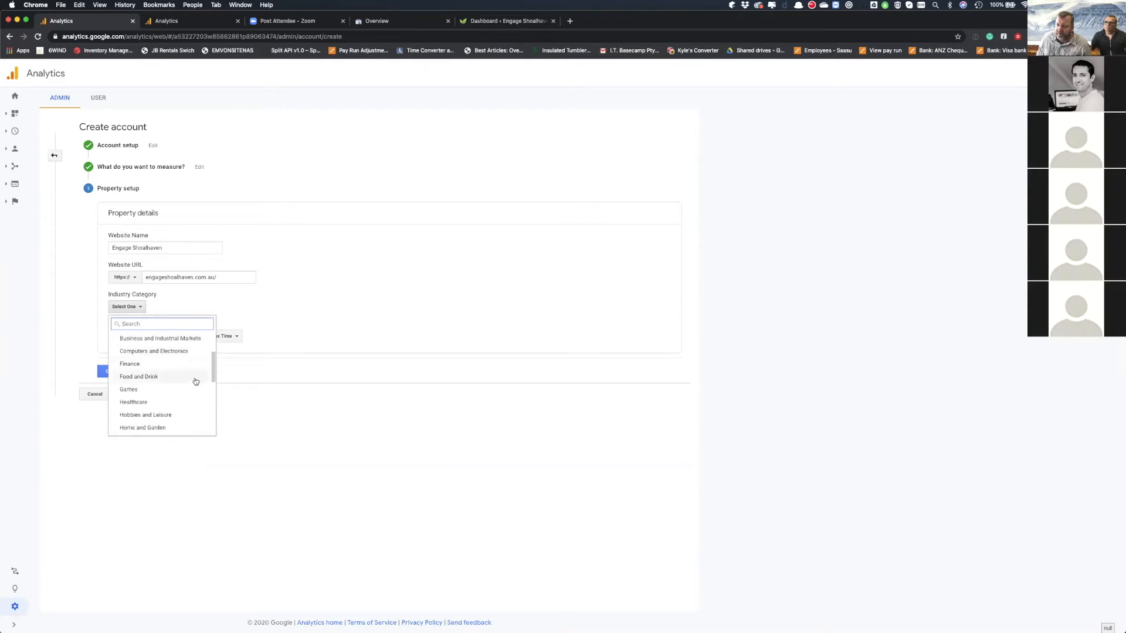
{"action": "scroll", "coordinate": [195, 381], "scroll_direction": "down", "scroll_amount": 2}
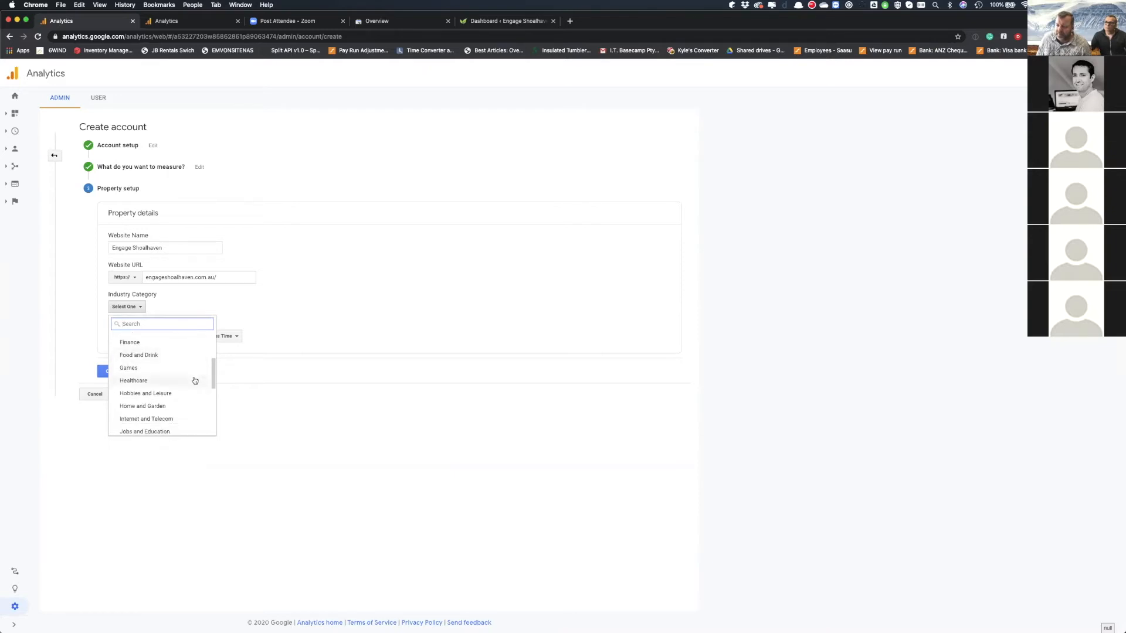
{"action": "scroll", "coordinate": [195, 381], "scroll_direction": "down", "scroll_amount": 3}
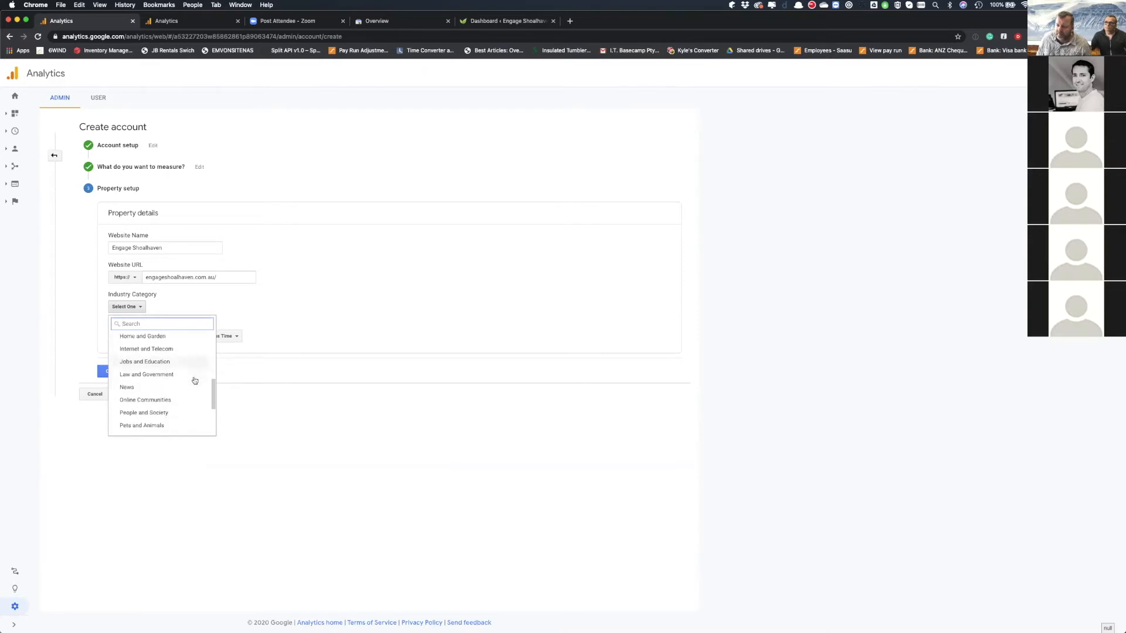
{"action": "scroll", "coordinate": [194, 381], "scroll_direction": "down", "scroll_amount": 3}
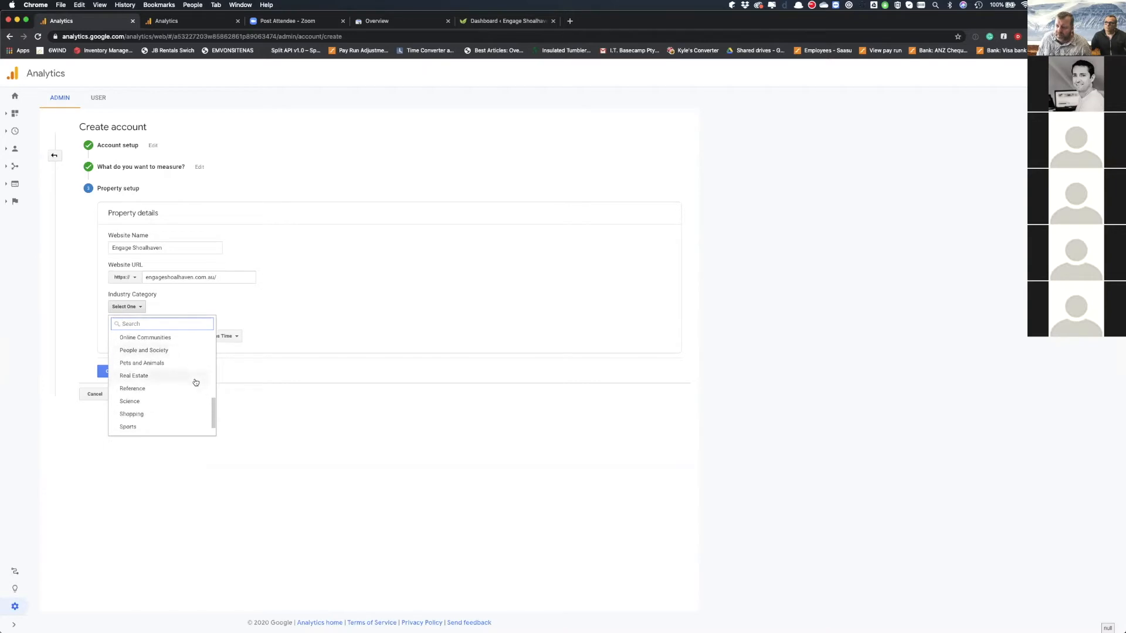
{"action": "scroll", "coordinate": [196, 382], "scroll_direction": "down", "scroll_amount": 1}
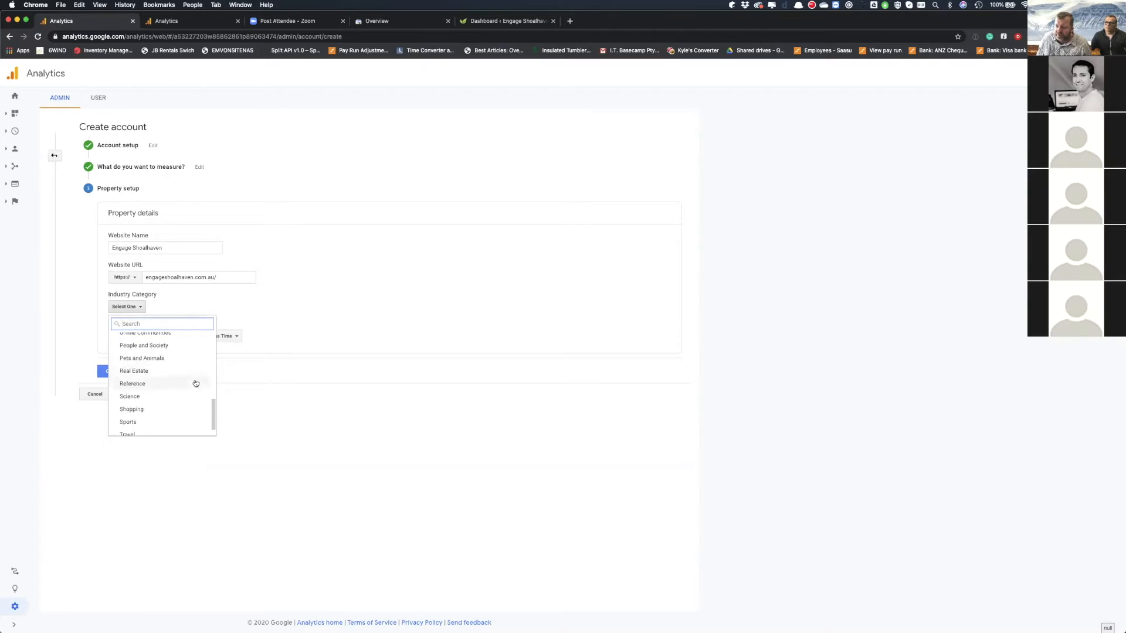
{"action": "left_click", "coordinate": [151, 346]}
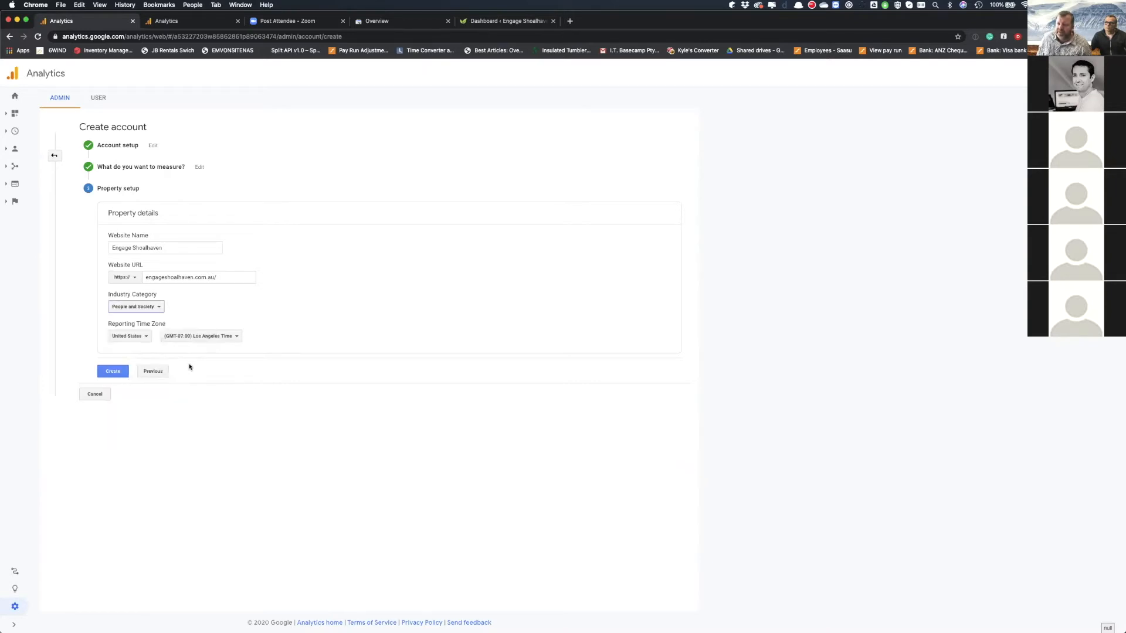
Set the reporting time zone to Australia, (GMT+10:00) Sydney Time.
{"action": "left_click", "coordinate": [127, 336]}
{"action": "type", "text": "a"}
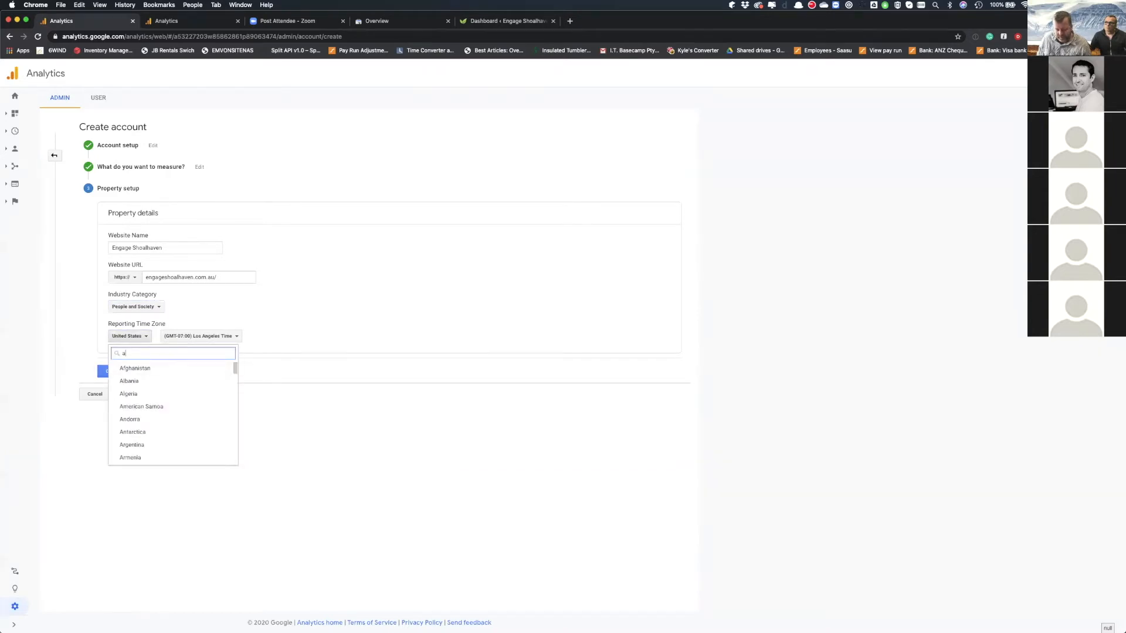
{"action": "type", "text": "ust"}
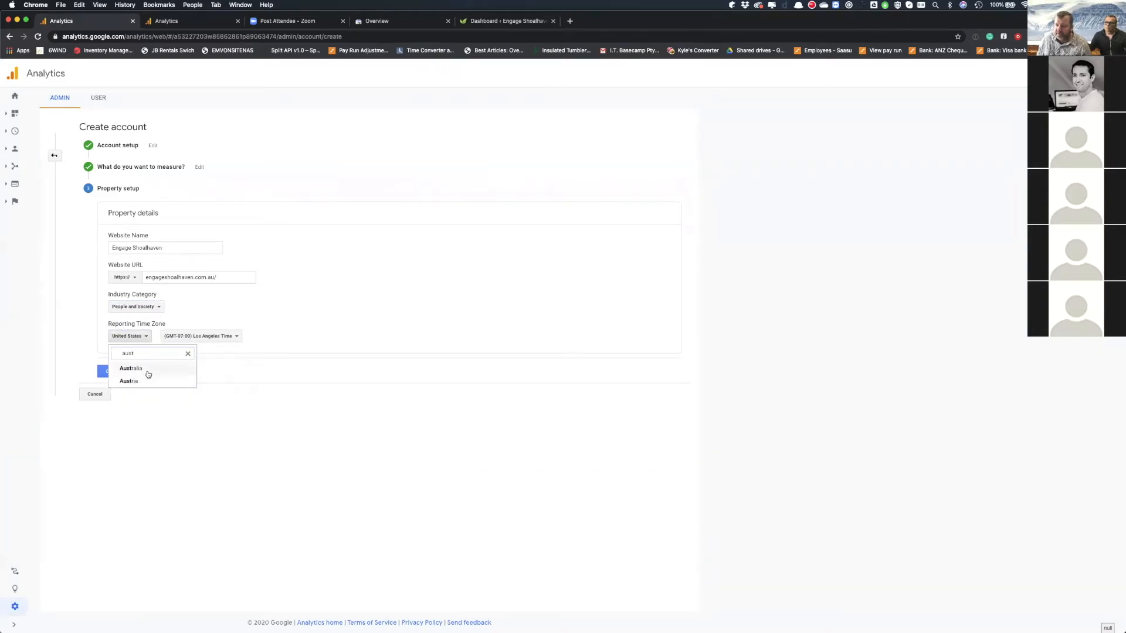
{"action": "left_click", "coordinate": [149, 369]}
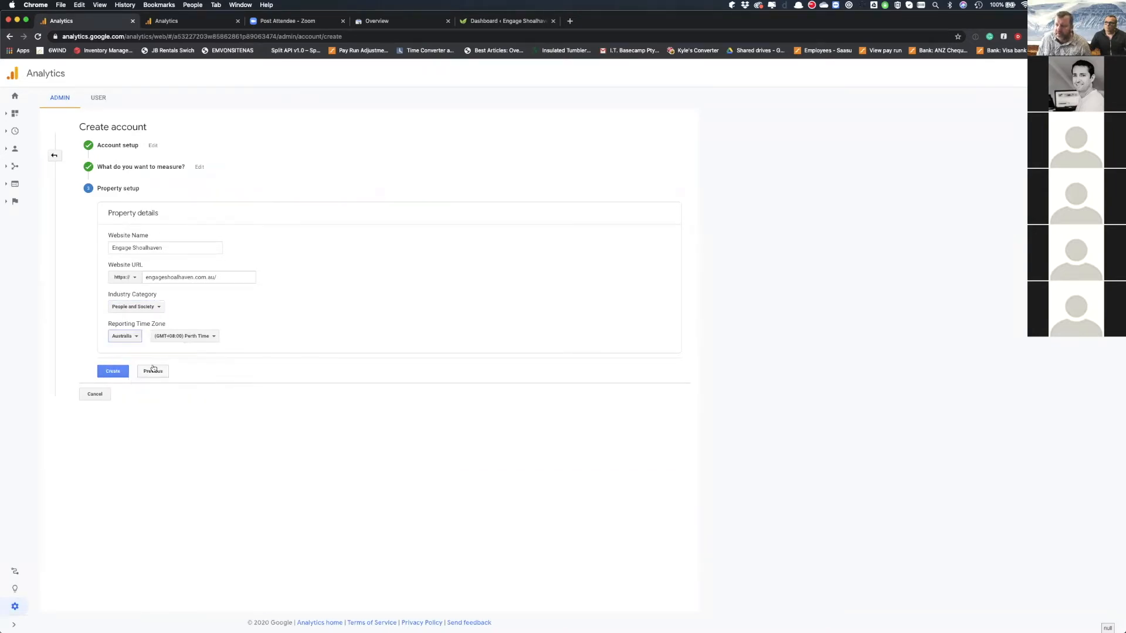
{"action": "left_click", "coordinate": [197, 336]}
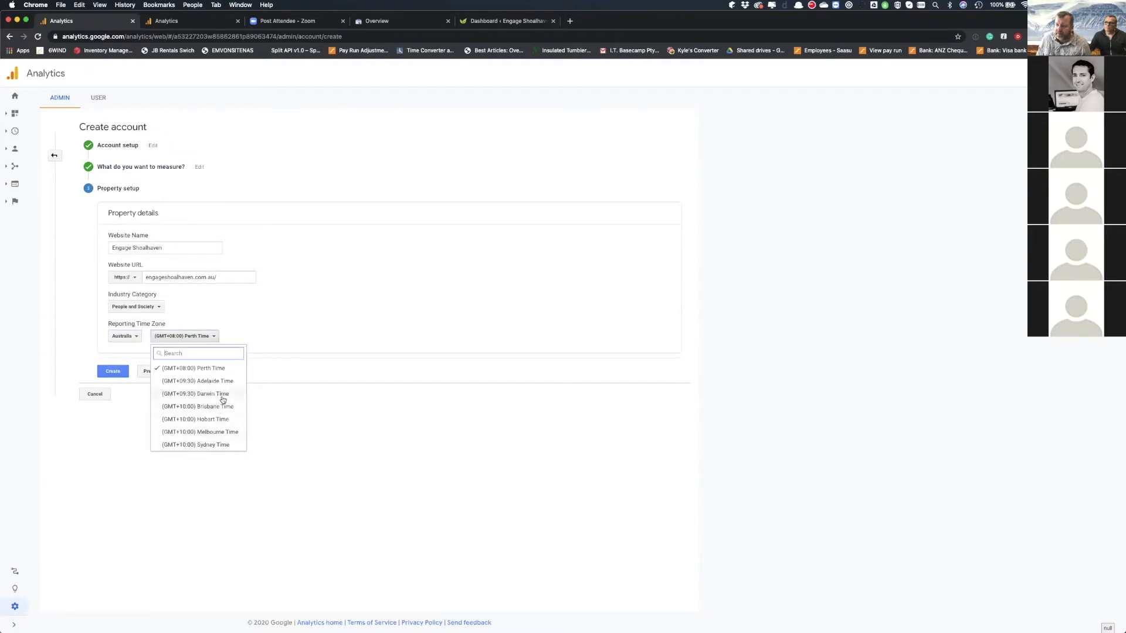
{"action": "left_click", "coordinate": [224, 444]}
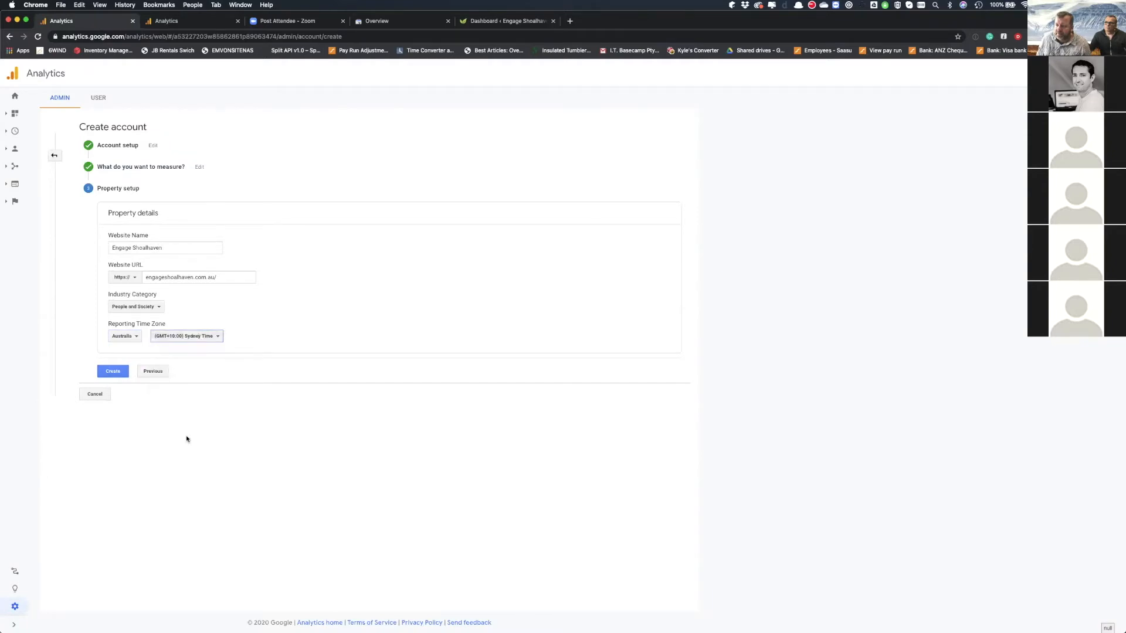
Create the account, accepting the terms of service for Australia together with the Data Processing Terms and the Measurement Controller-Controller Data Protection Terms.
{"action": "left_click", "coordinate": [113, 372]}
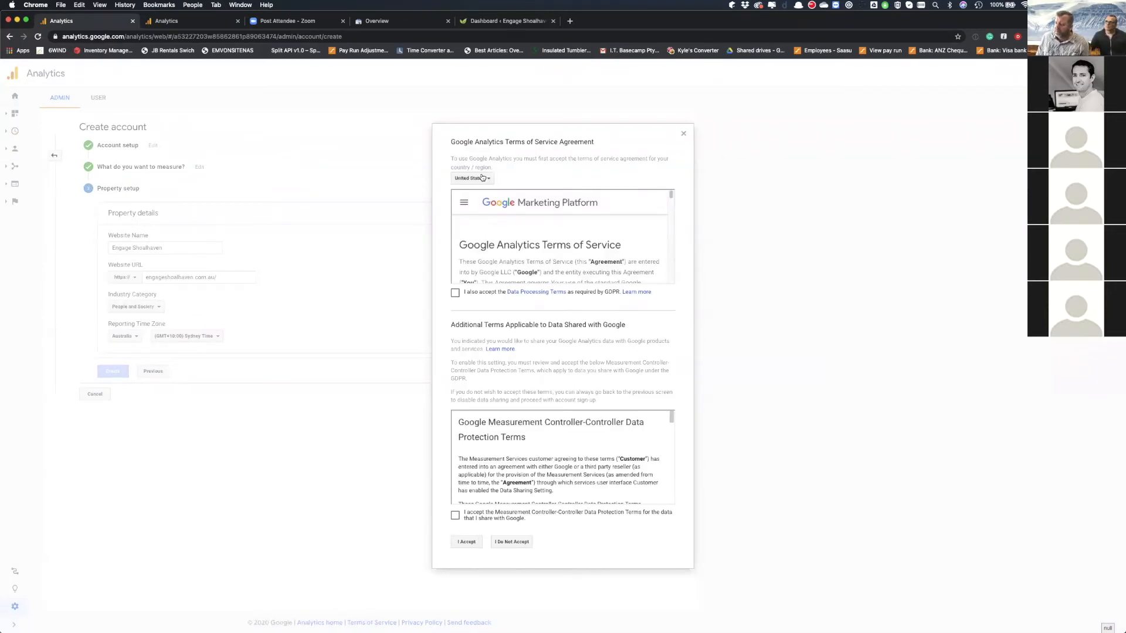
{"action": "left_click", "coordinate": [476, 184]}
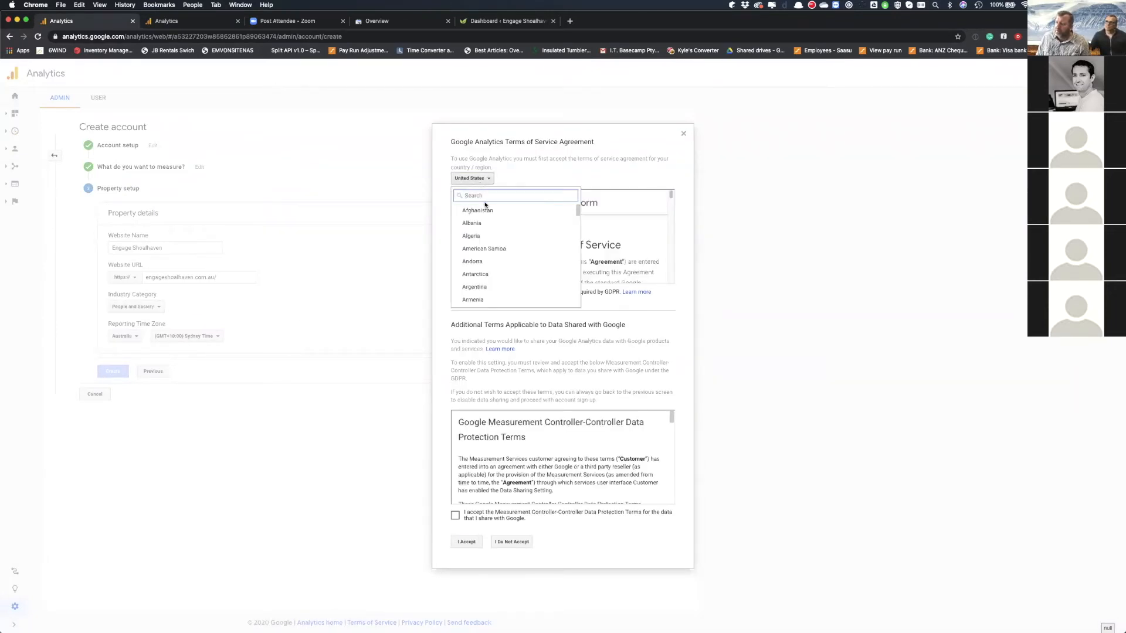
{"action": "type", "text": "austr"}
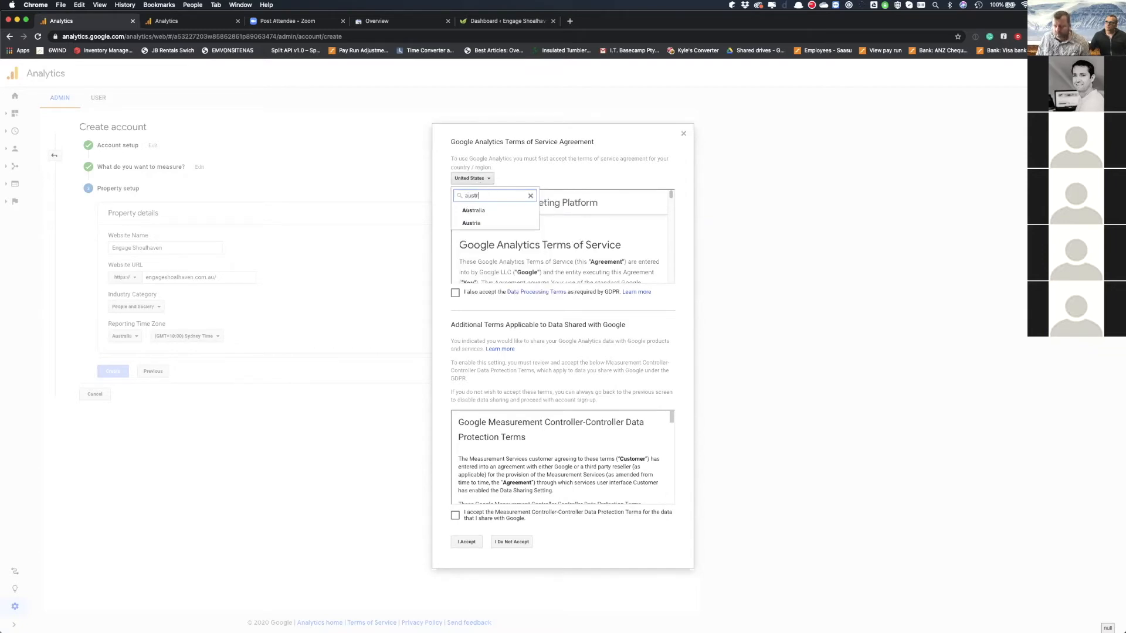
{"action": "left_click", "coordinate": [489, 210]}
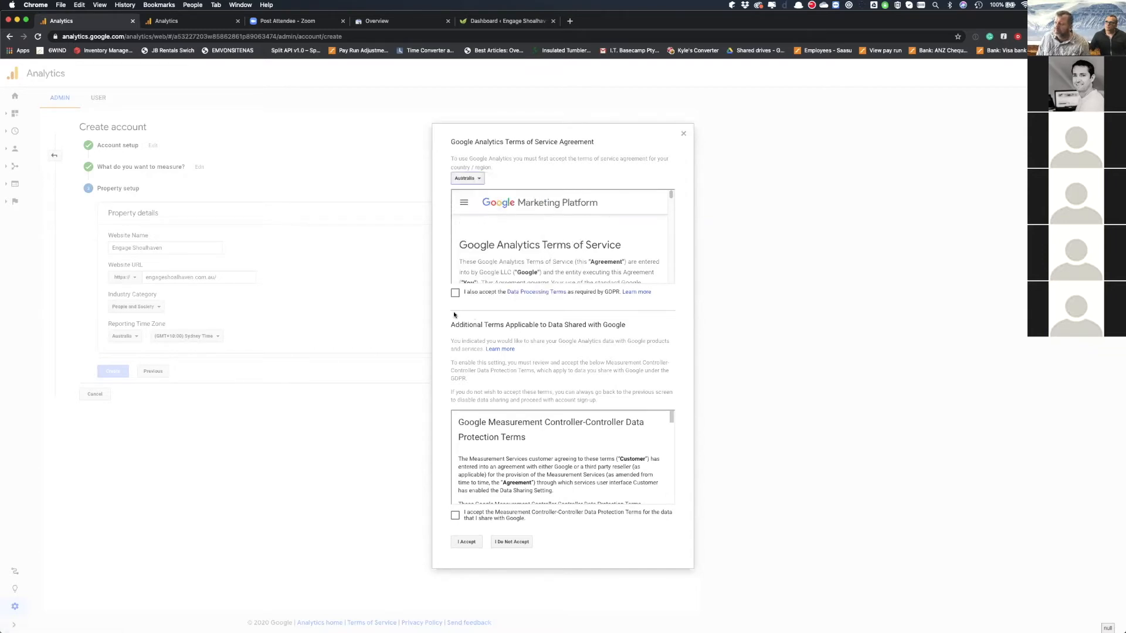
{"action": "left_click", "coordinate": [455, 292]}
{"action": "left_click", "coordinate": [455, 515]}
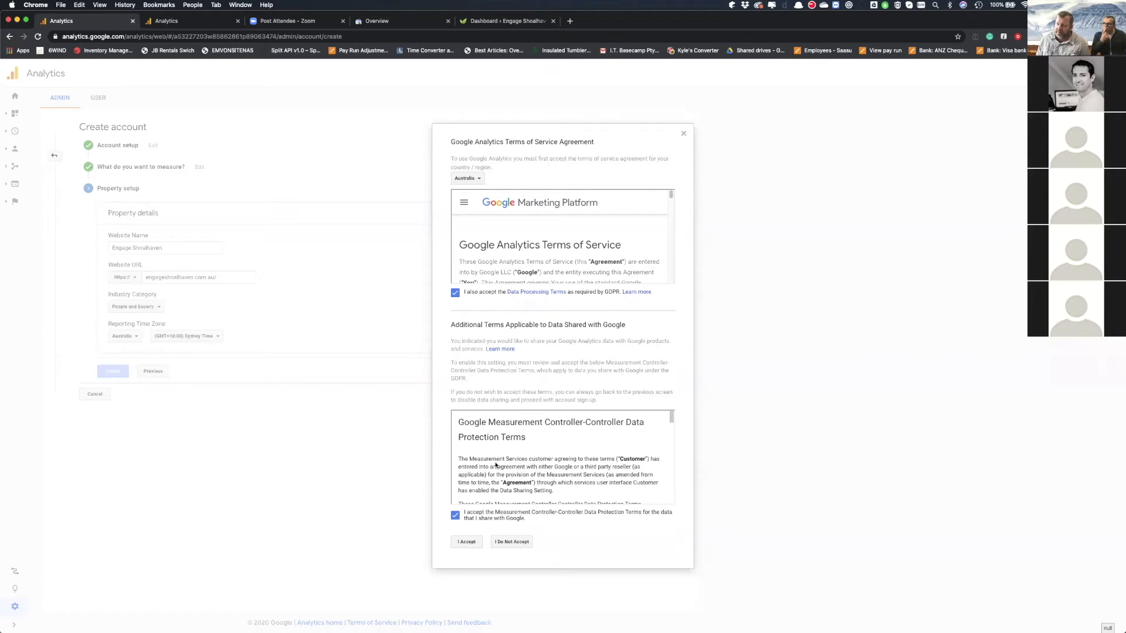
{"action": "left_click", "coordinate": [465, 543]}
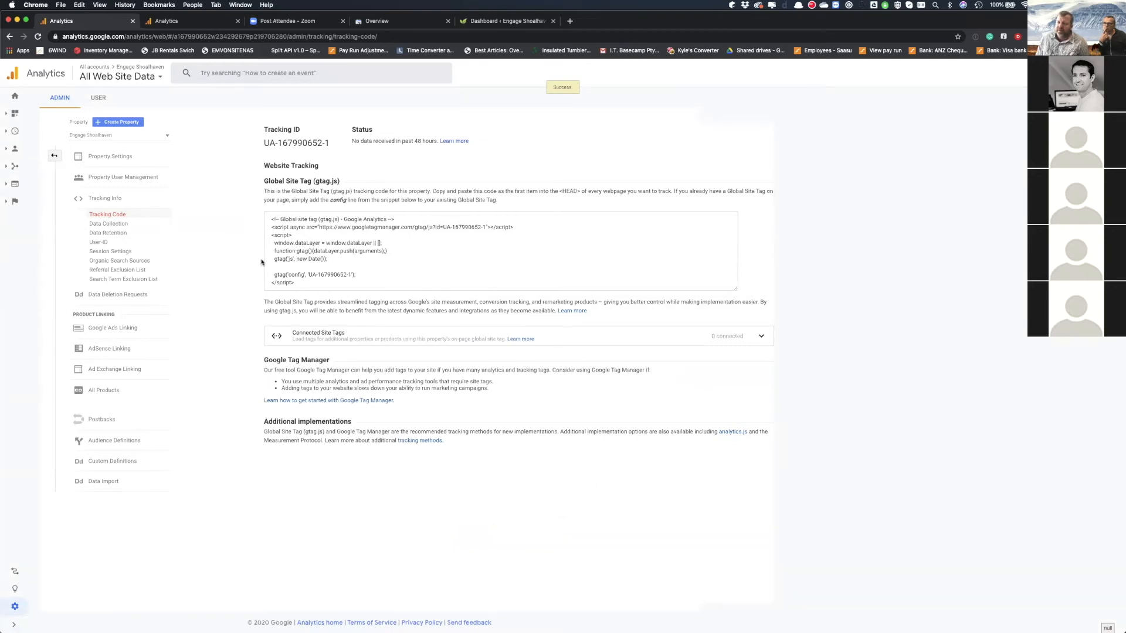
Examine the new property's Global Site Tag code and its tracking ID, highlighting each in turn.
{"action": "left_click_drag", "start_coordinate": [295, 284], "coordinate": [261, 221]}
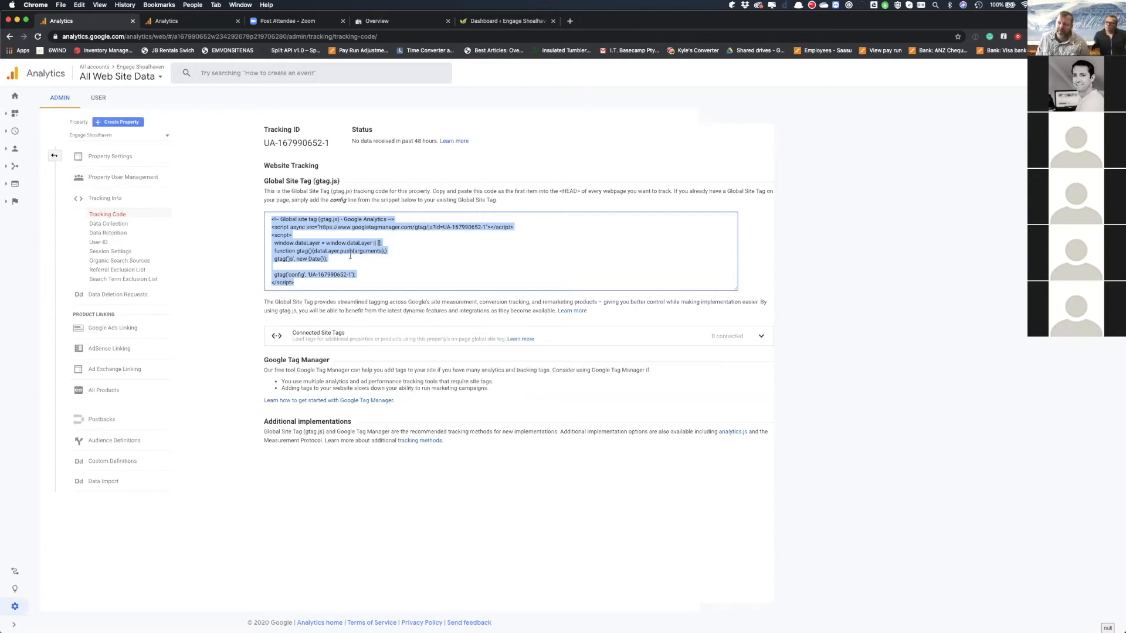
{"action": "left_click_drag", "start_coordinate": [263, 143], "coordinate": [332, 148]}
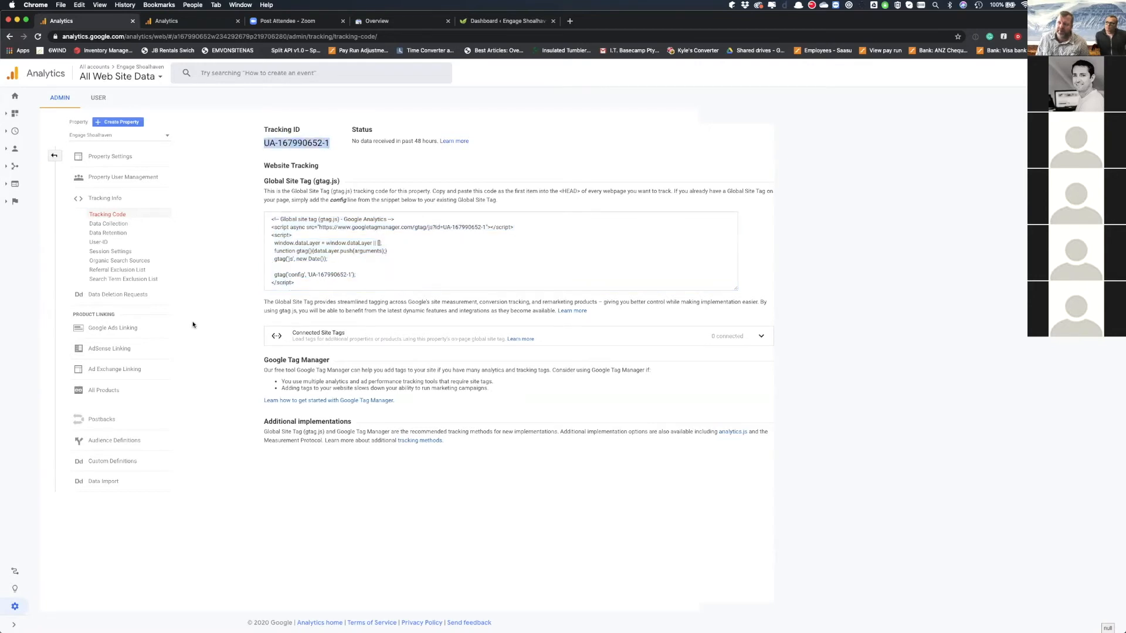